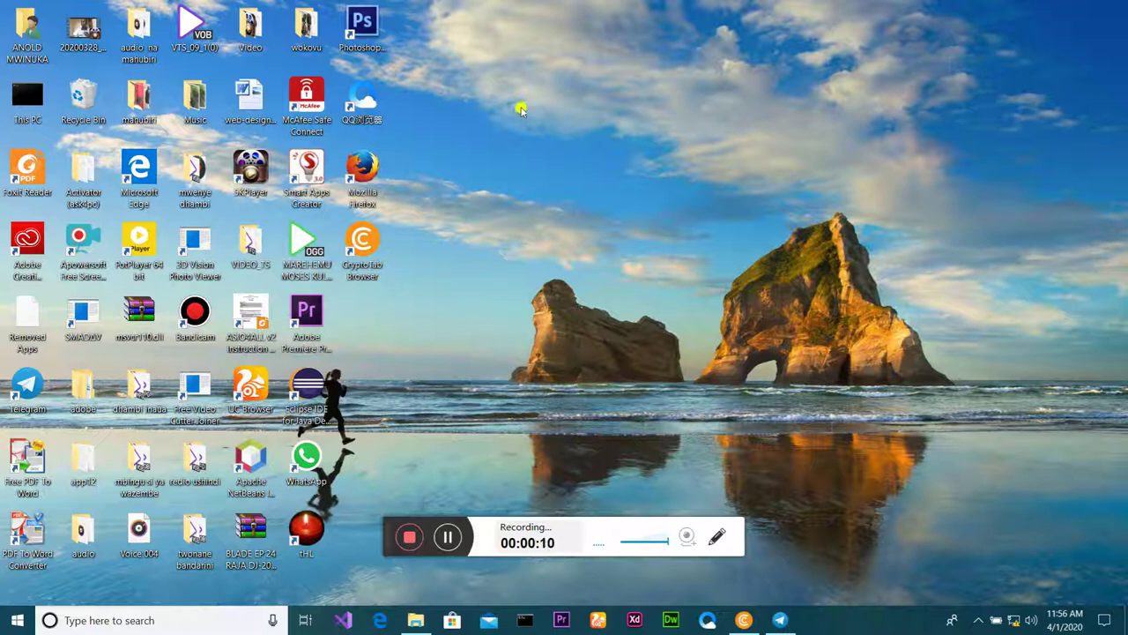
right_click(521, 108)
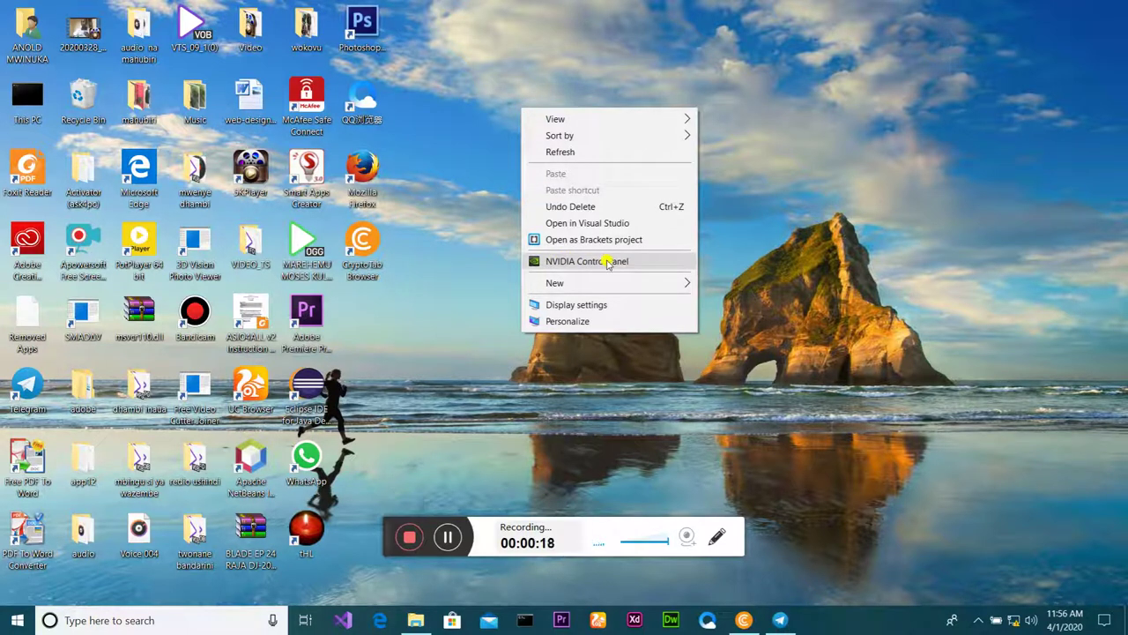
left_click(772, 137)
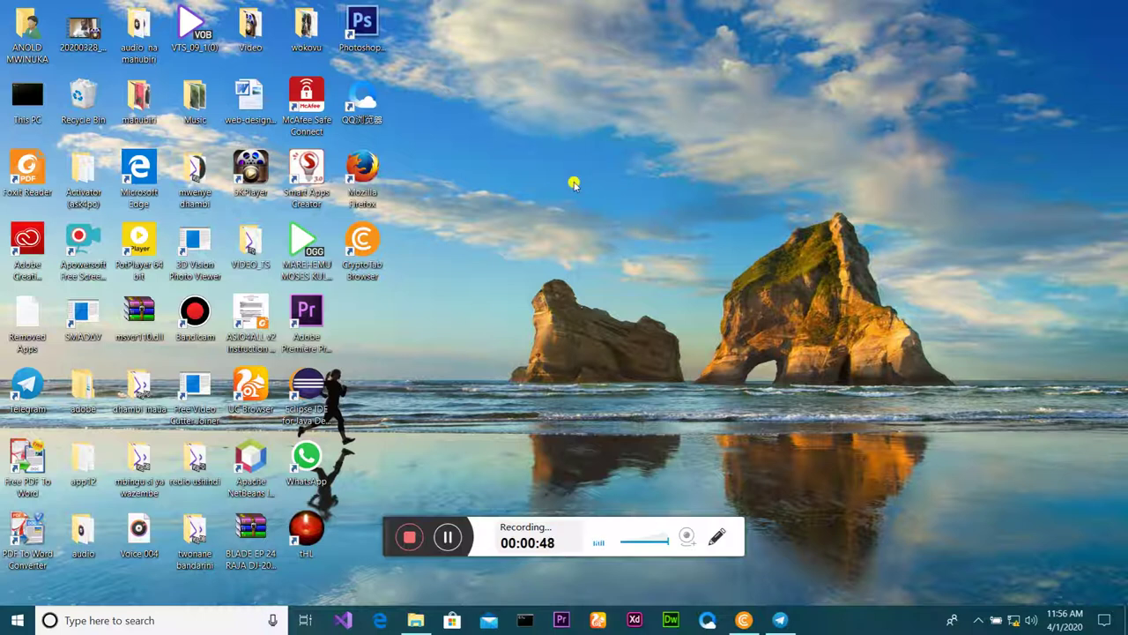
Search Windows for "div", open Device Manager and move its window clear of the desktop icons
key("super")
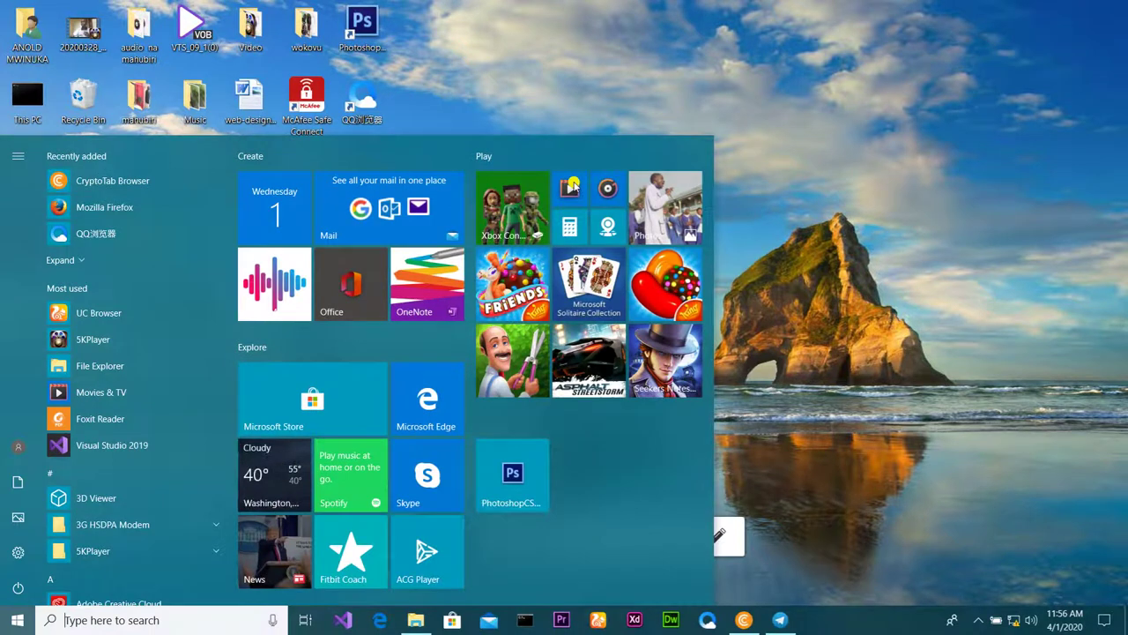
type("div")
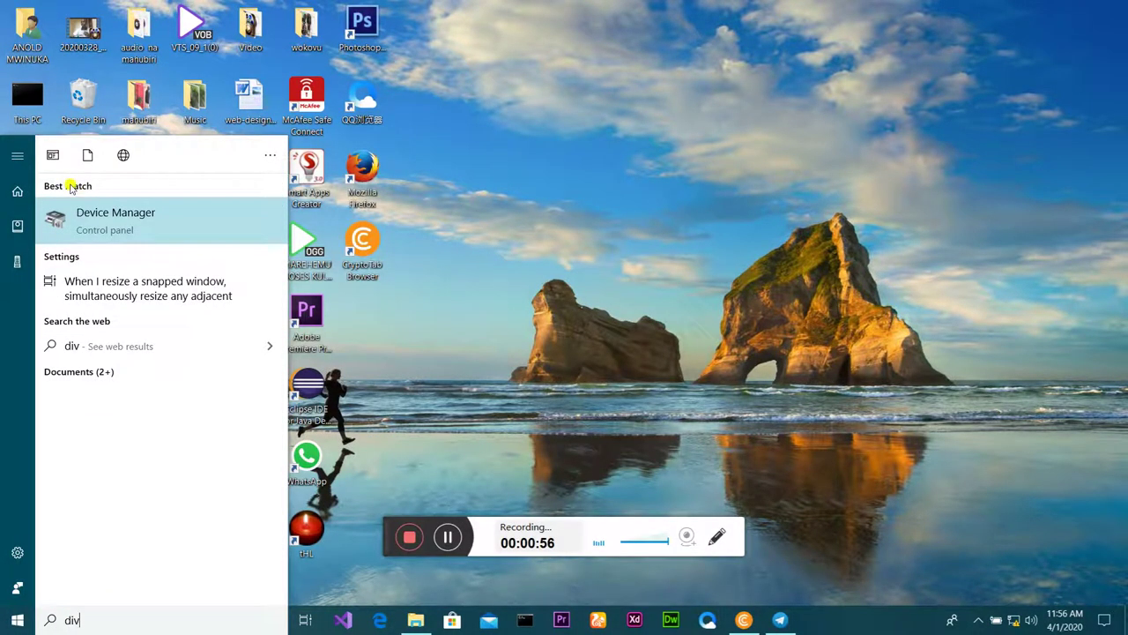
left_click(94, 228)
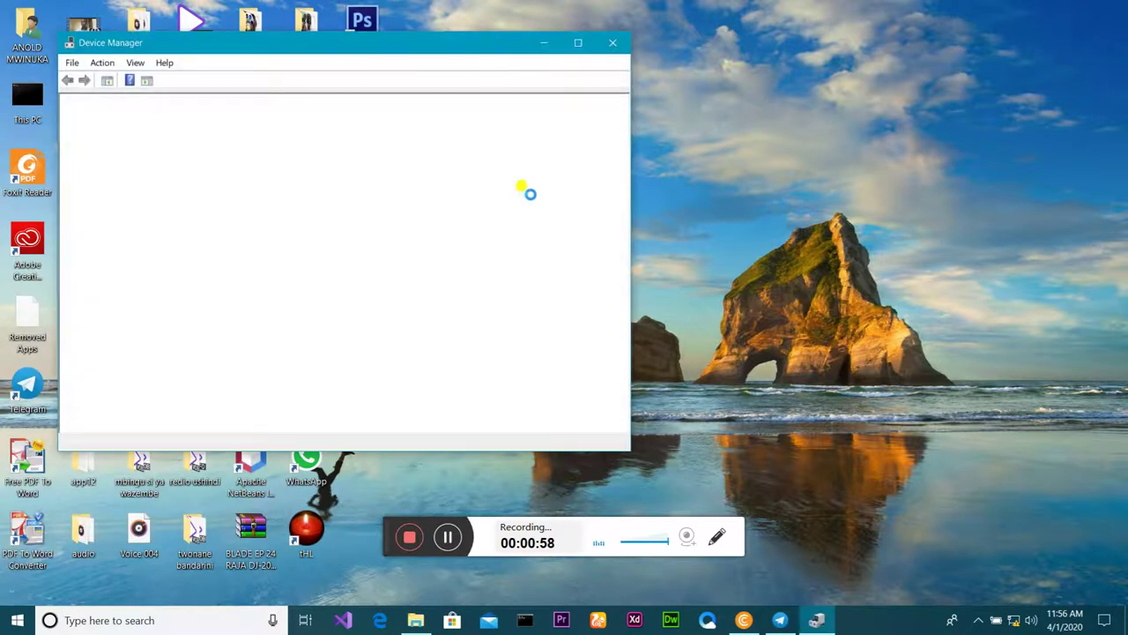
left_click_drag(411, 41, 794, 32)
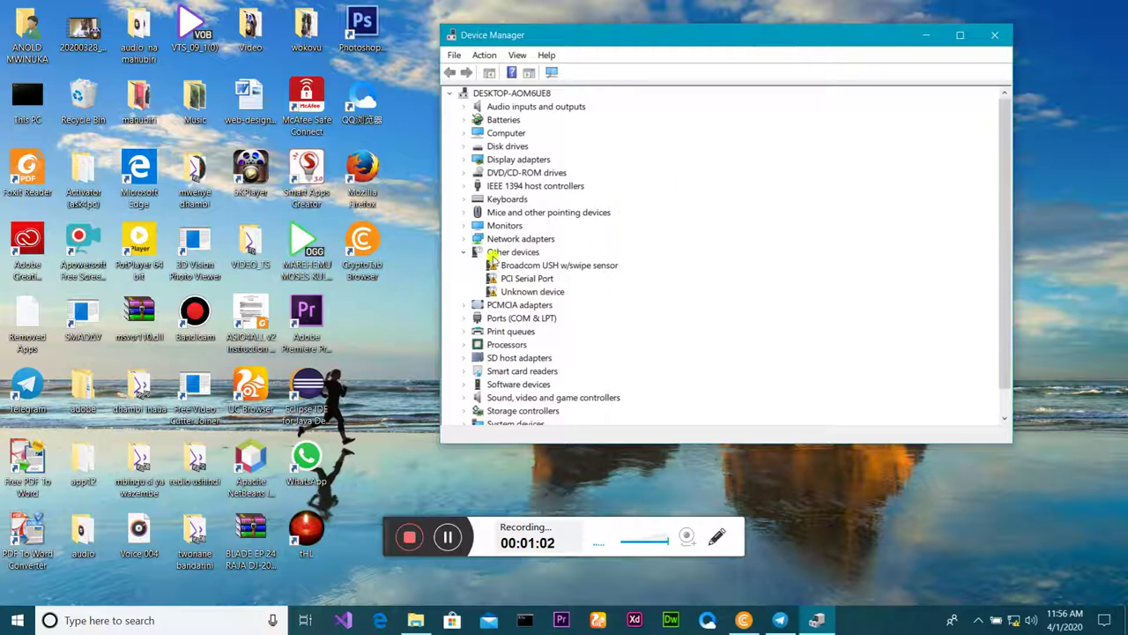
Collapse Other devices, expand Display adapters to see the graphics adapter, and look for the NVIDIA Control Panel entry among the desktop options
left_click(464, 253)
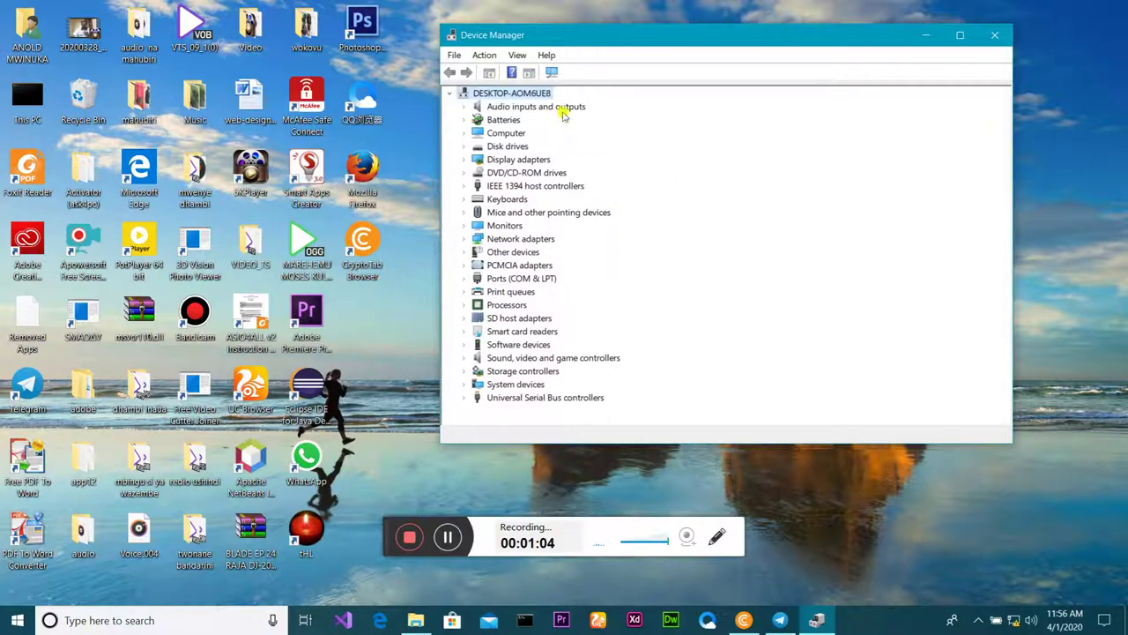
left_click(465, 159)
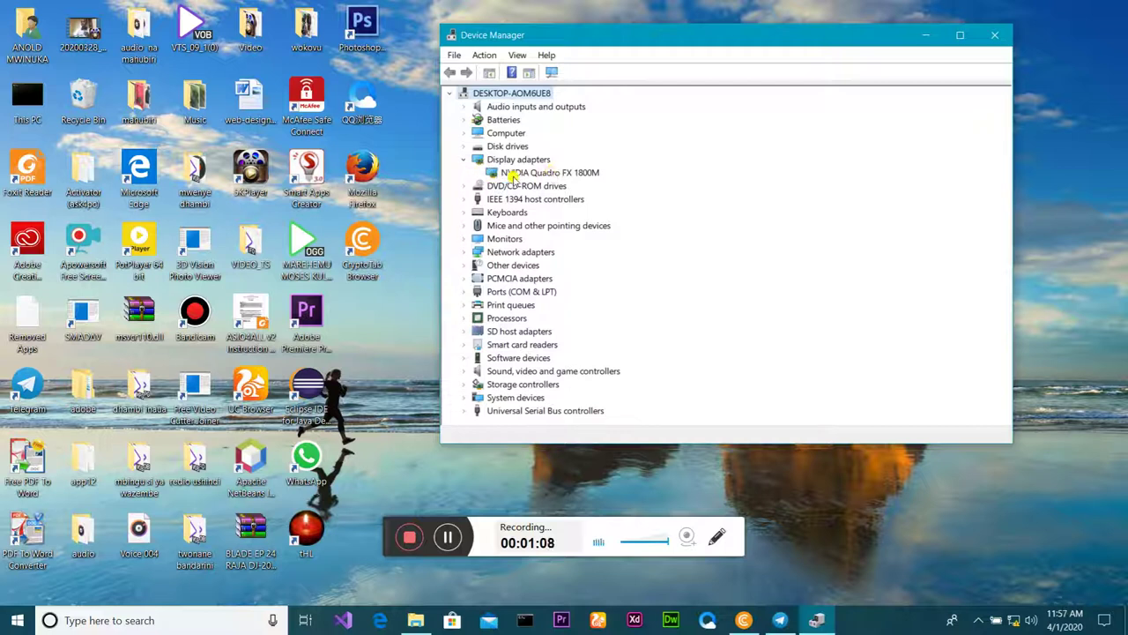
right_click(430, 197)
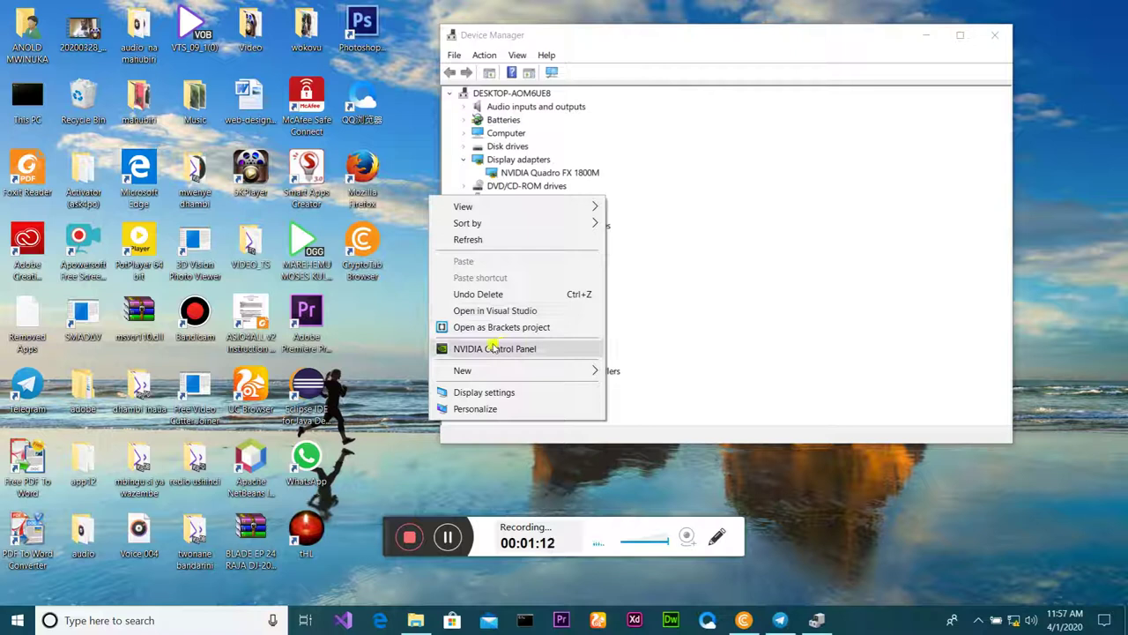
left_click(427, 172)
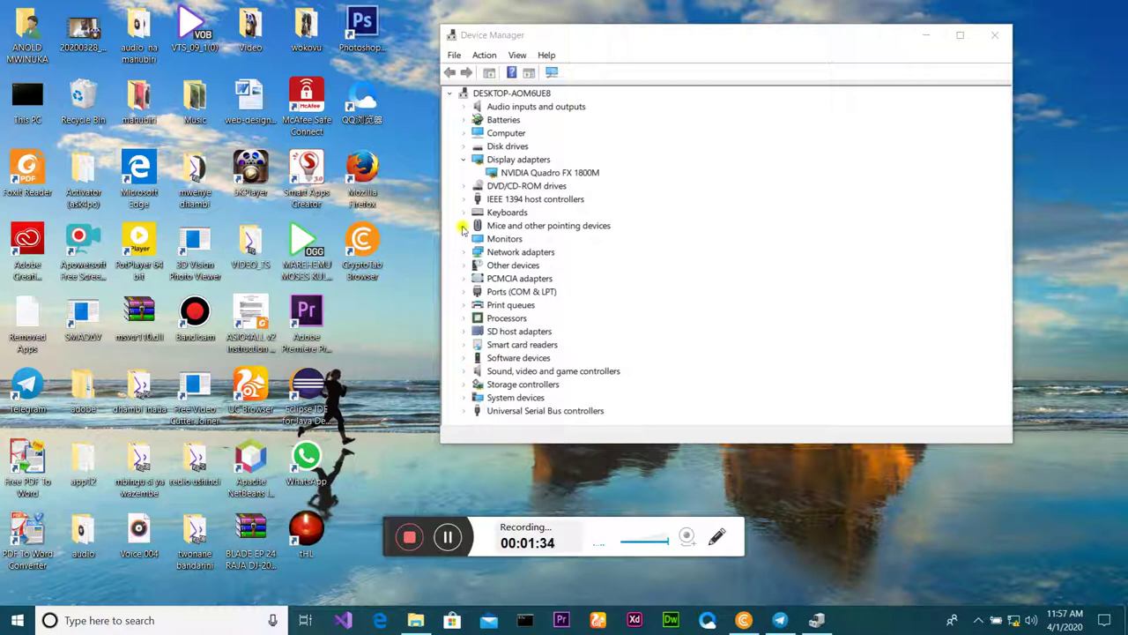
Collapse Display adapters, expand Other devices to view its entries, and check the network connection status
left_click(462, 159)
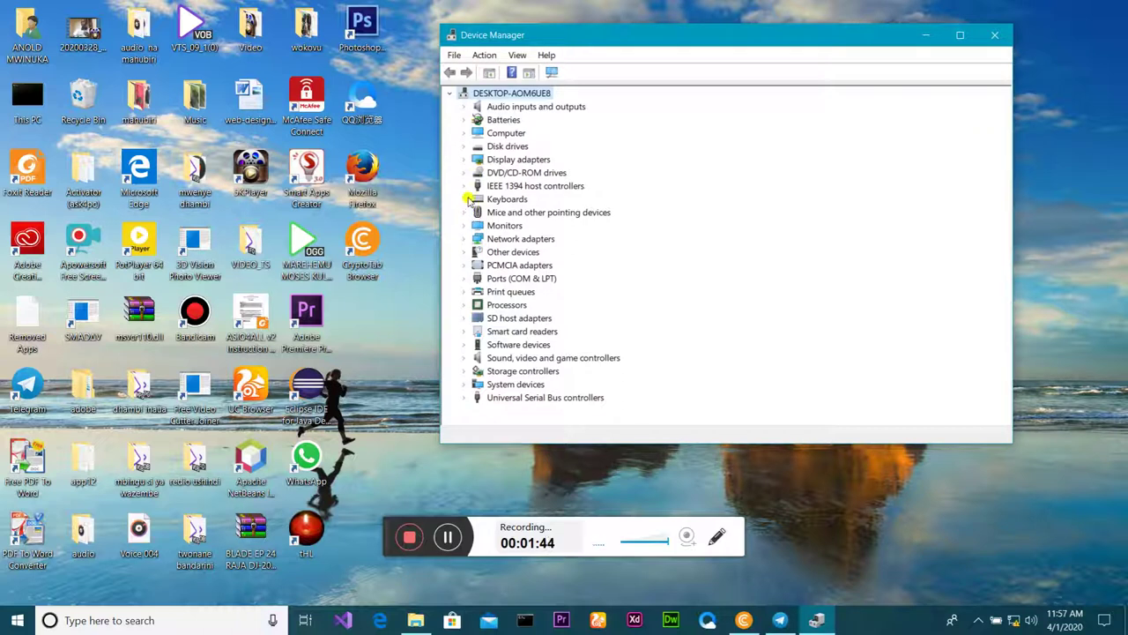
left_click(466, 226)
left_click(466, 226)
left_click(465, 252)
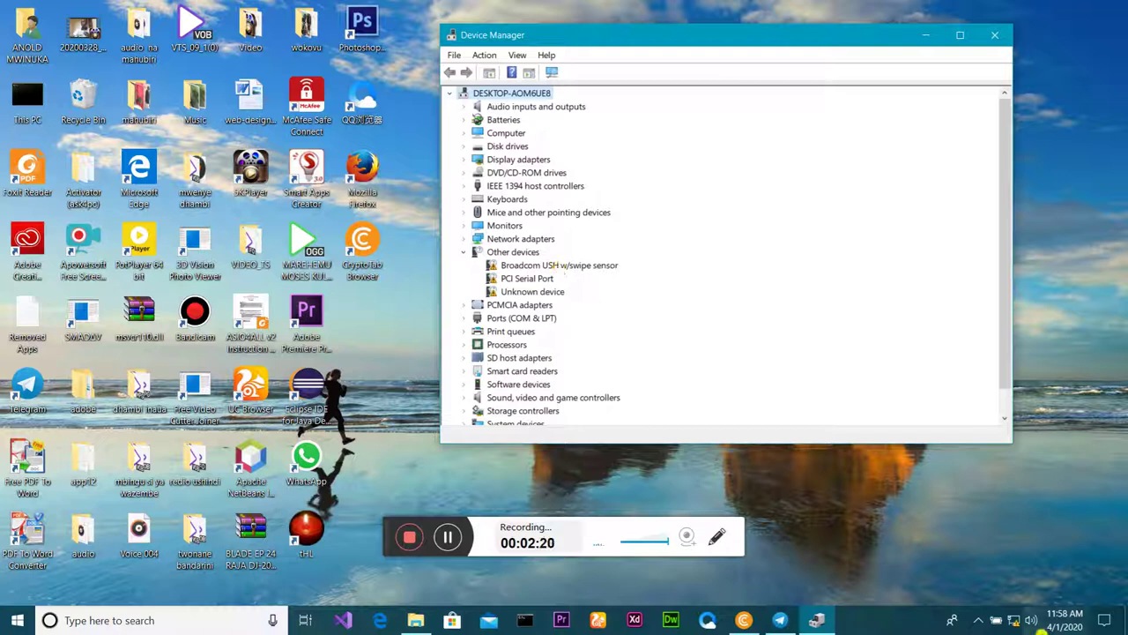
mouse_move(1014, 621)
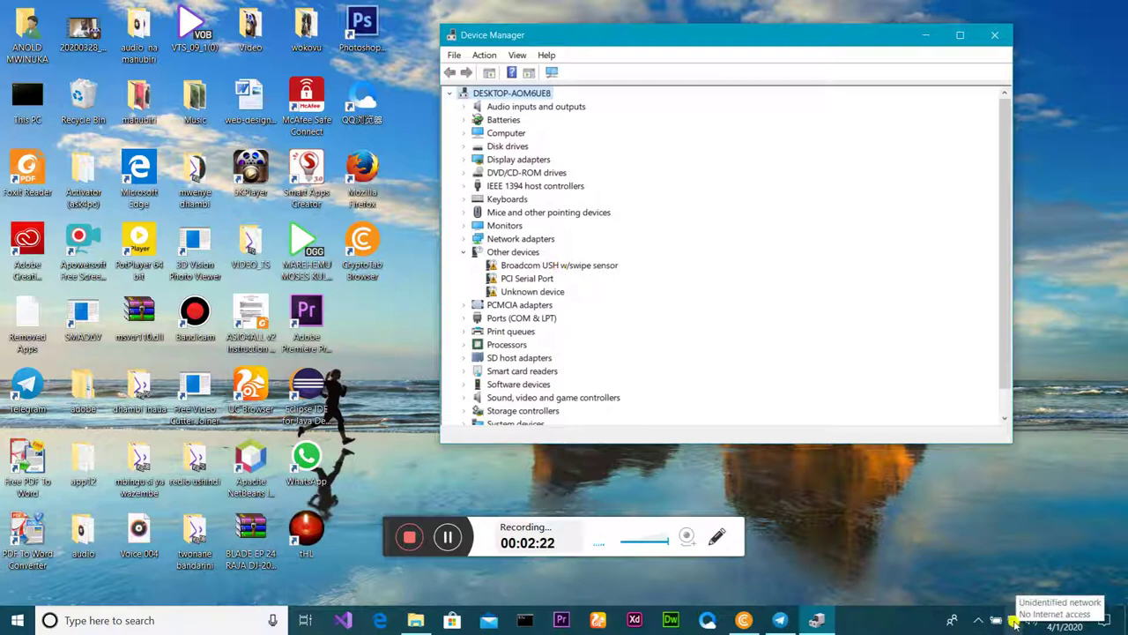
Try to update the Broadcom USH w/swipe sensor driver with an automatic search for driver software
right_click(492, 269)
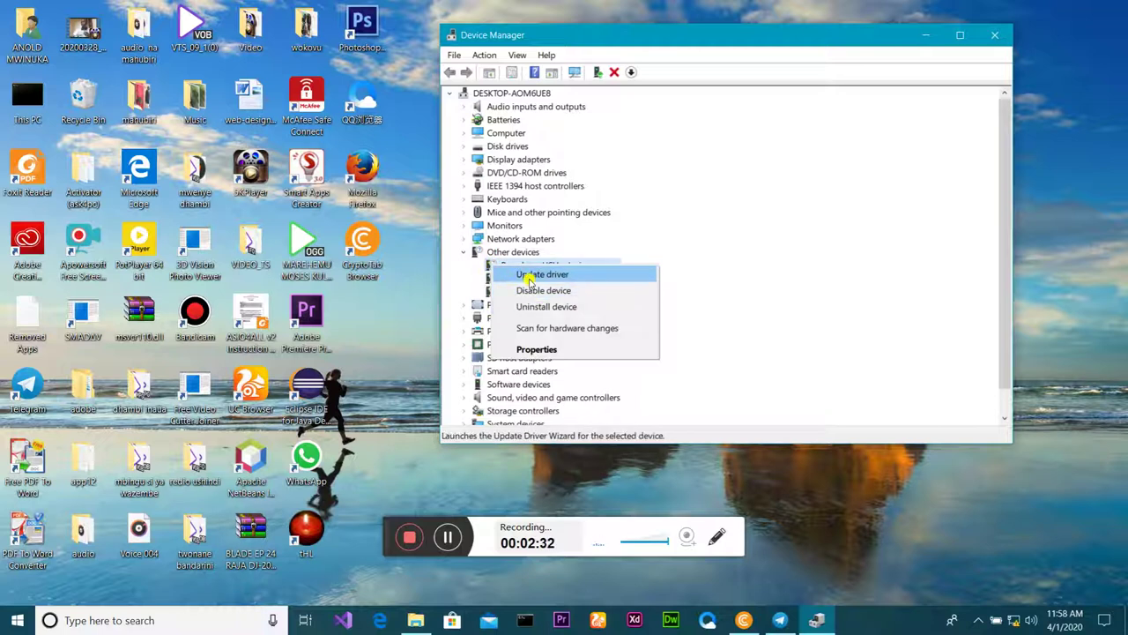
left_click(530, 279)
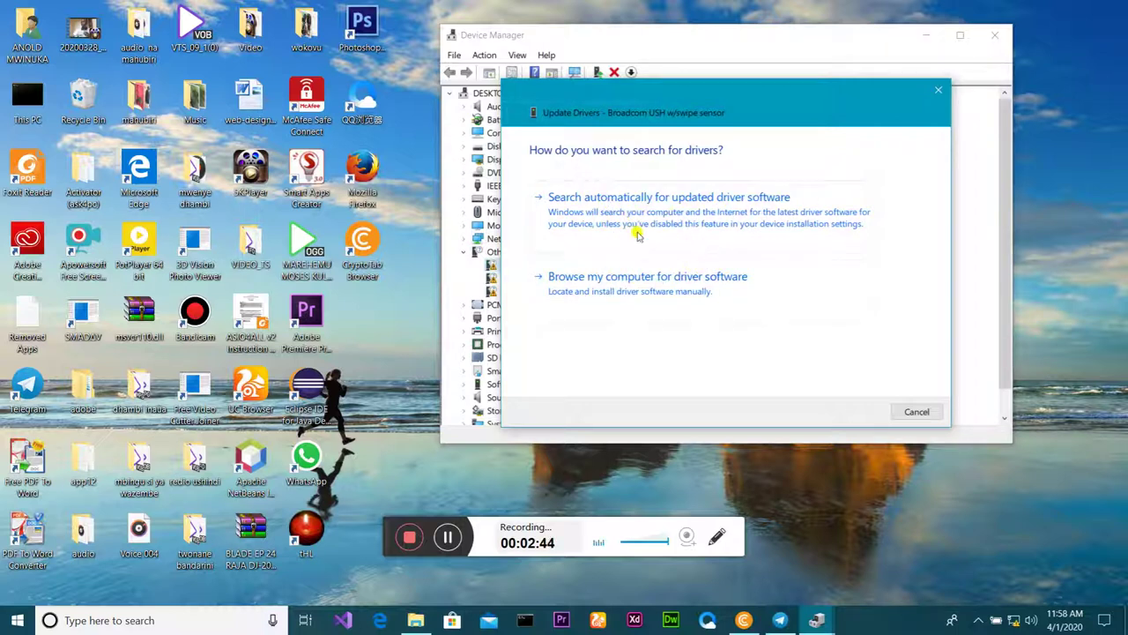
left_click(591, 205)
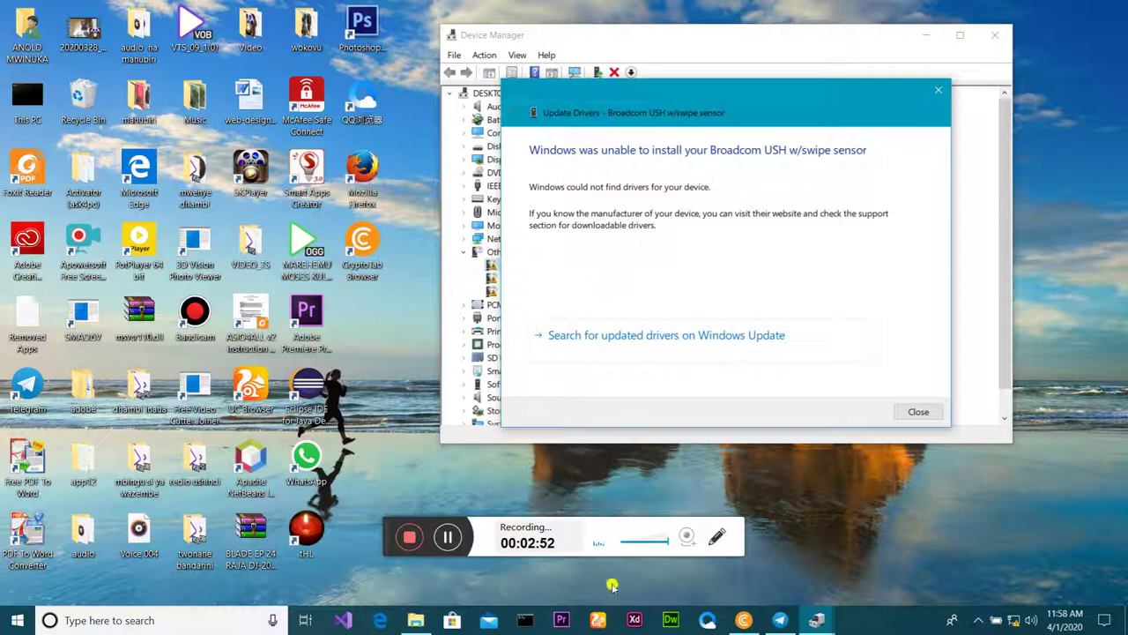
left_click(743, 619)
left_click(744, 621)
left_click(935, 89)
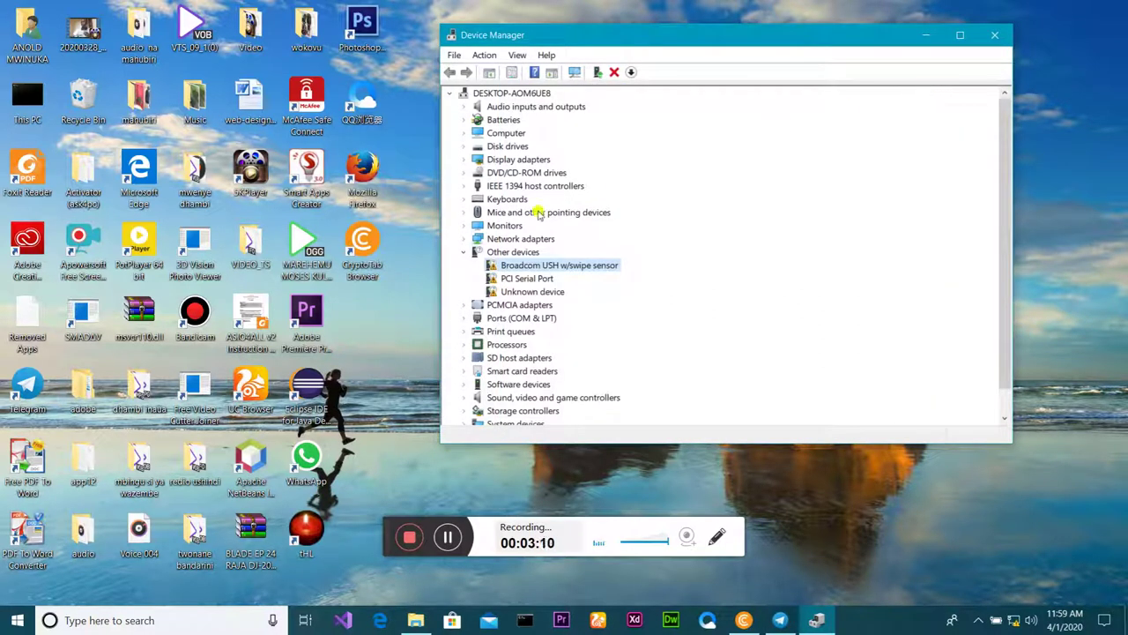
Examine the general and driver properties of the NVIDIA Quadro FX 1800M display adapter and close Device Manager
left_click(464, 252)
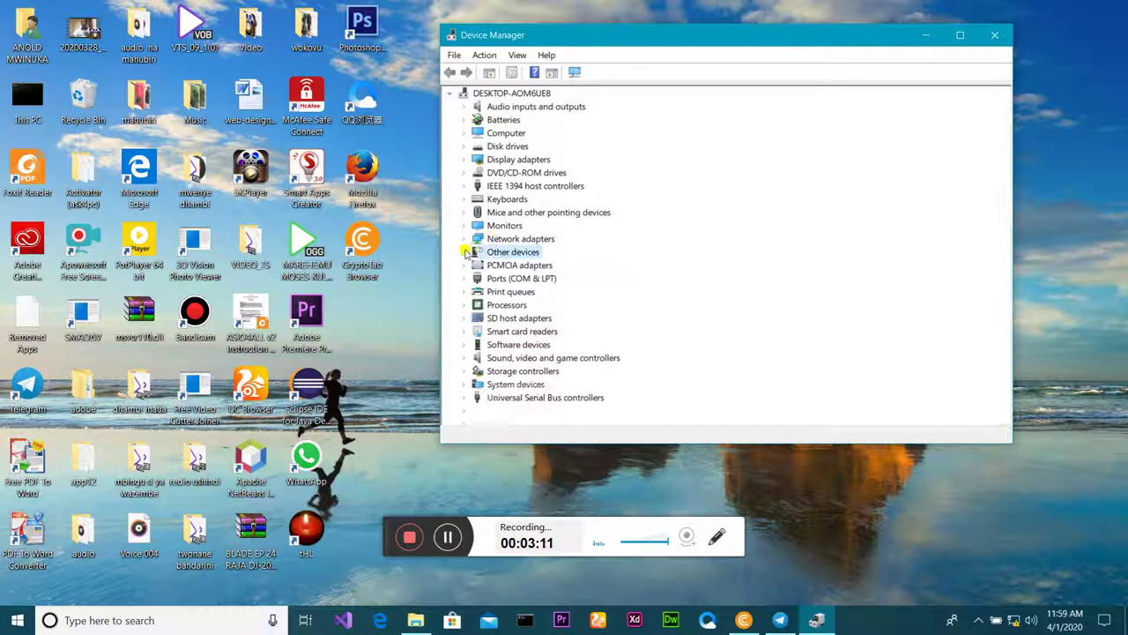
left_click(464, 159)
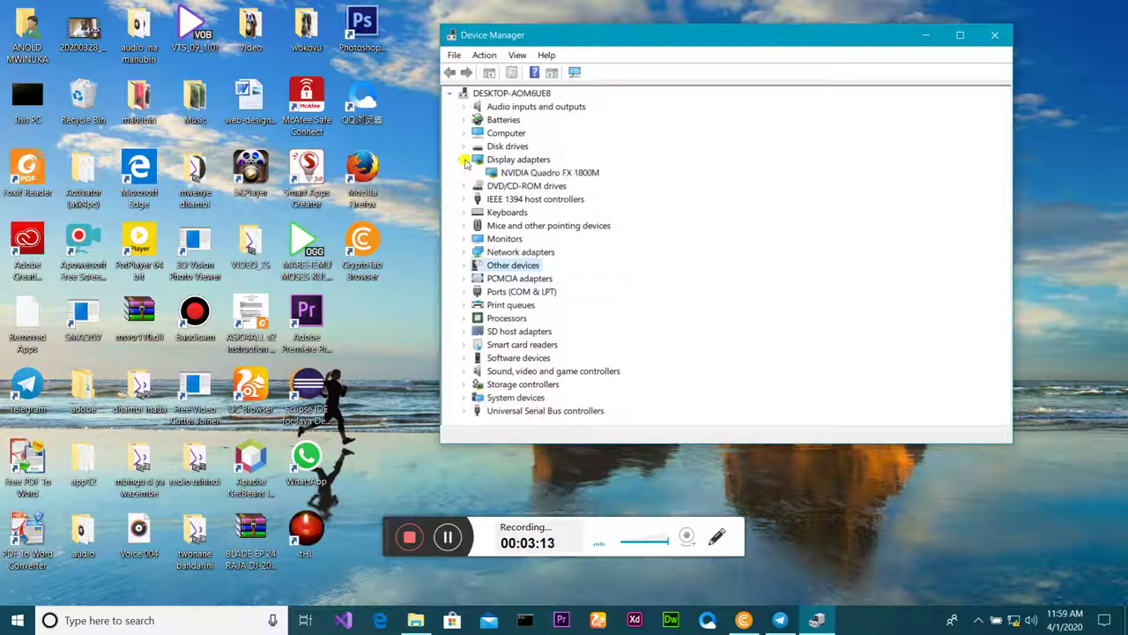
right_click(516, 174)
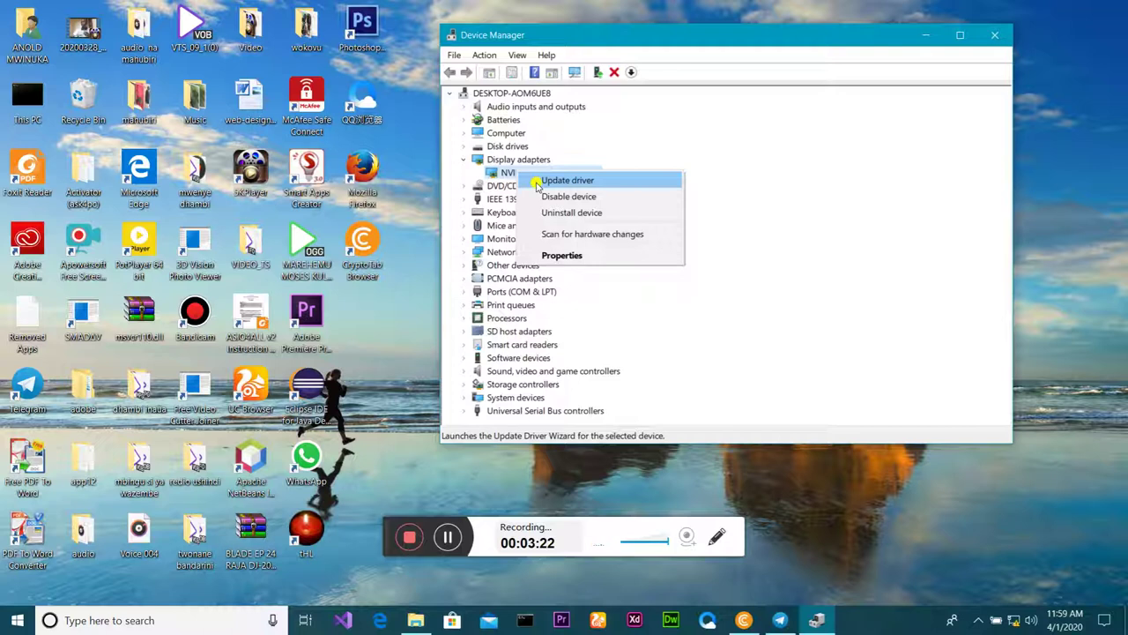
left_click(544, 256)
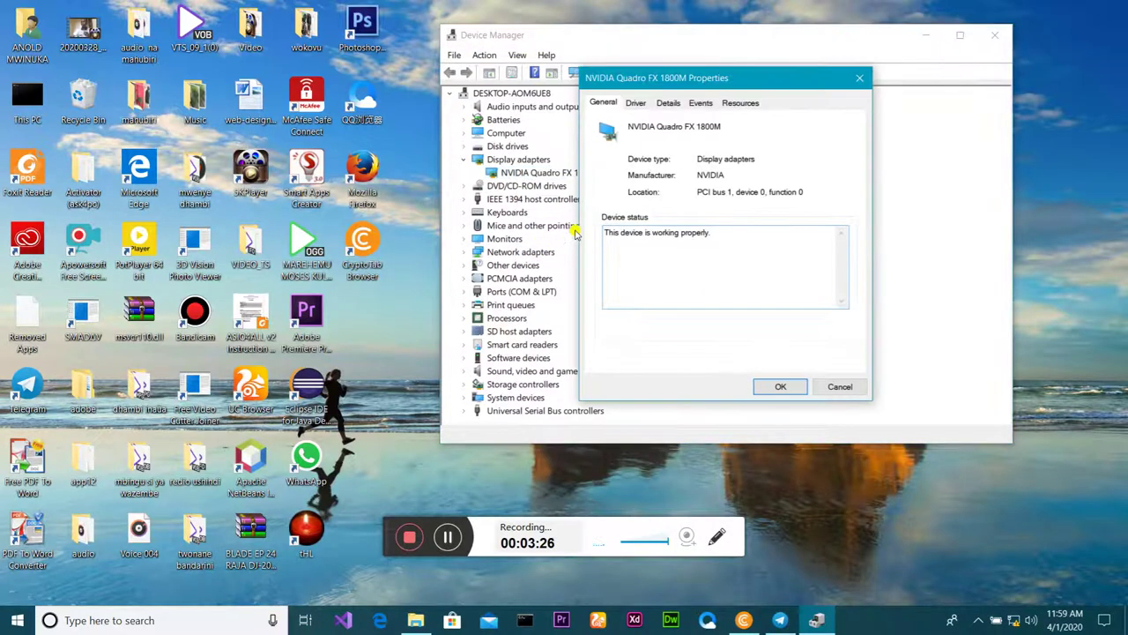
left_click(737, 102)
left_click(638, 103)
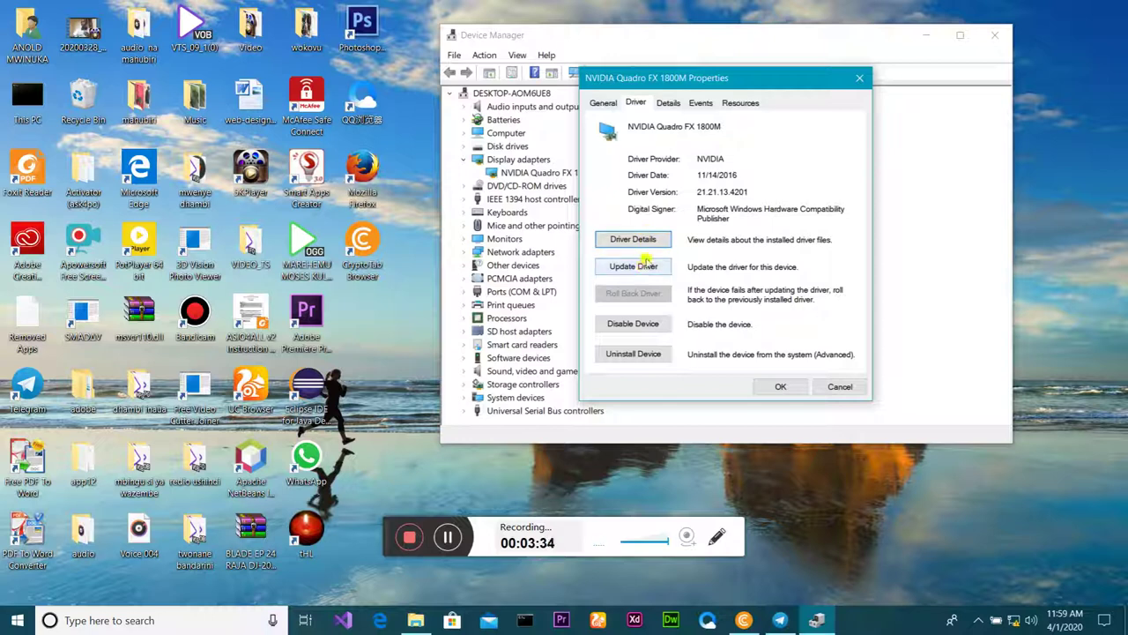
left_click(603, 103)
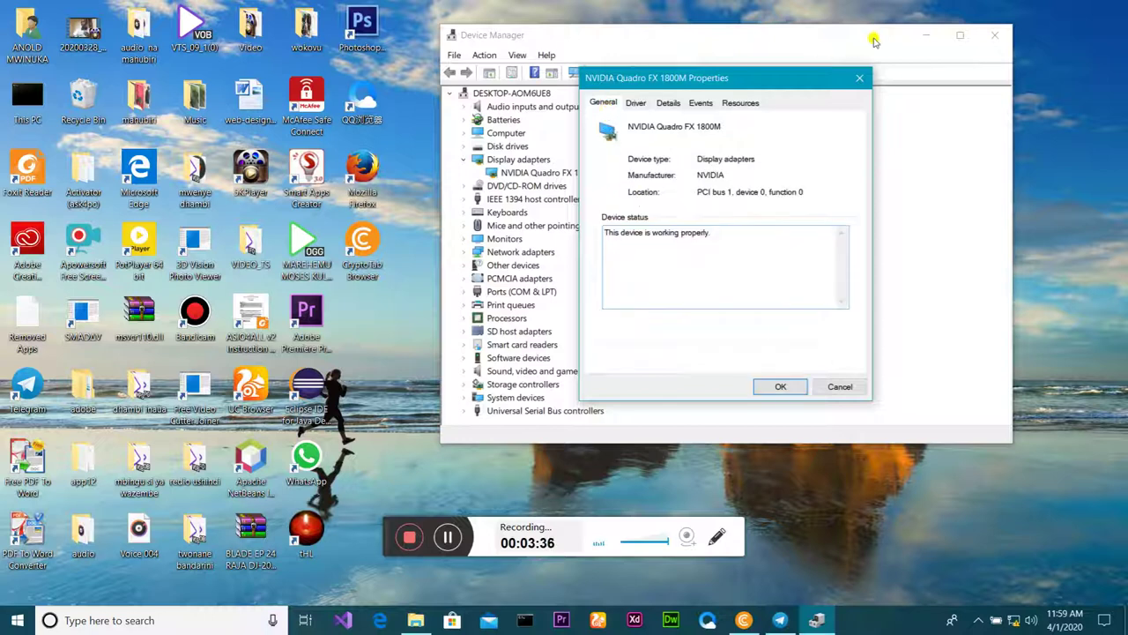
left_click(859, 78)
left_click(994, 37)
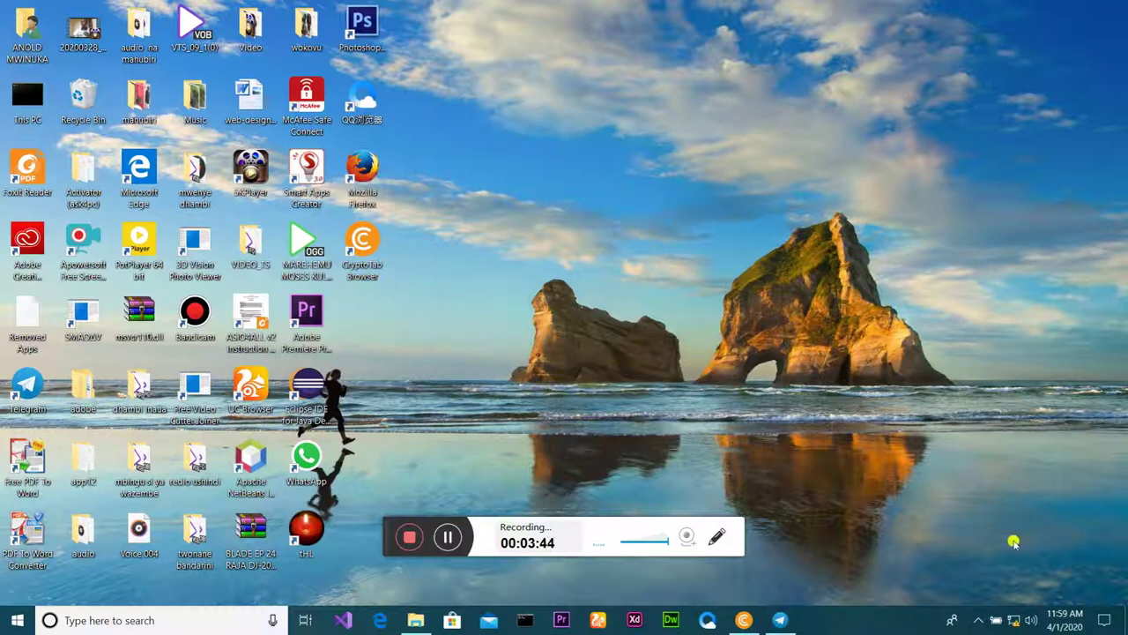
Turn on Wi-Fi, connect to the Airtel-CF9D network with automatic connection, and refresh the desktop
left_click(1009, 622)
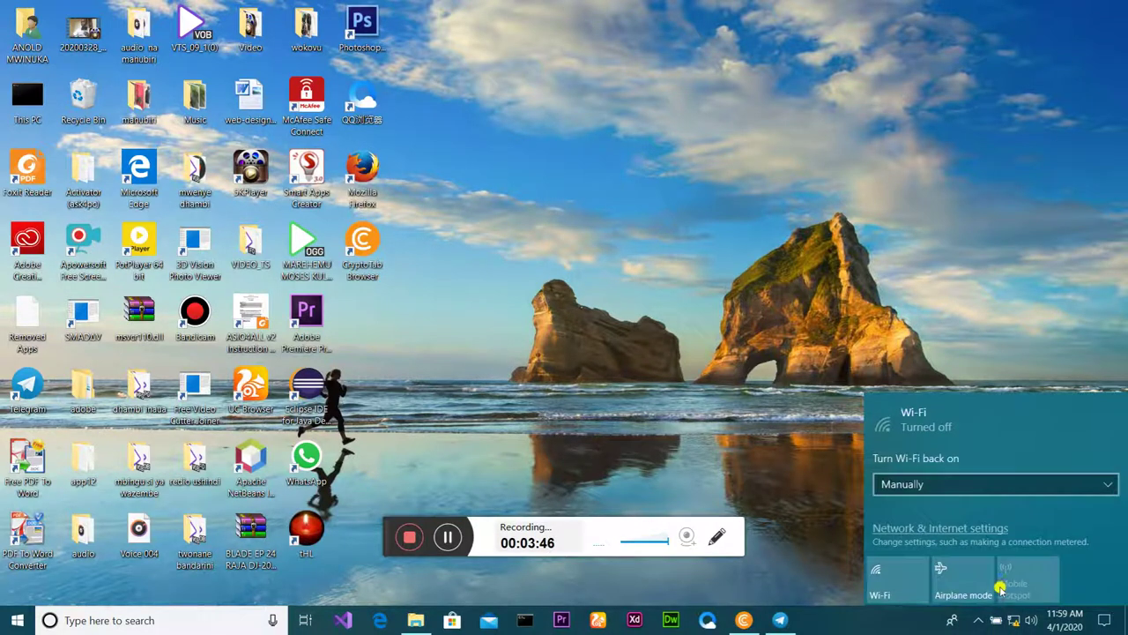
left_click(882, 566)
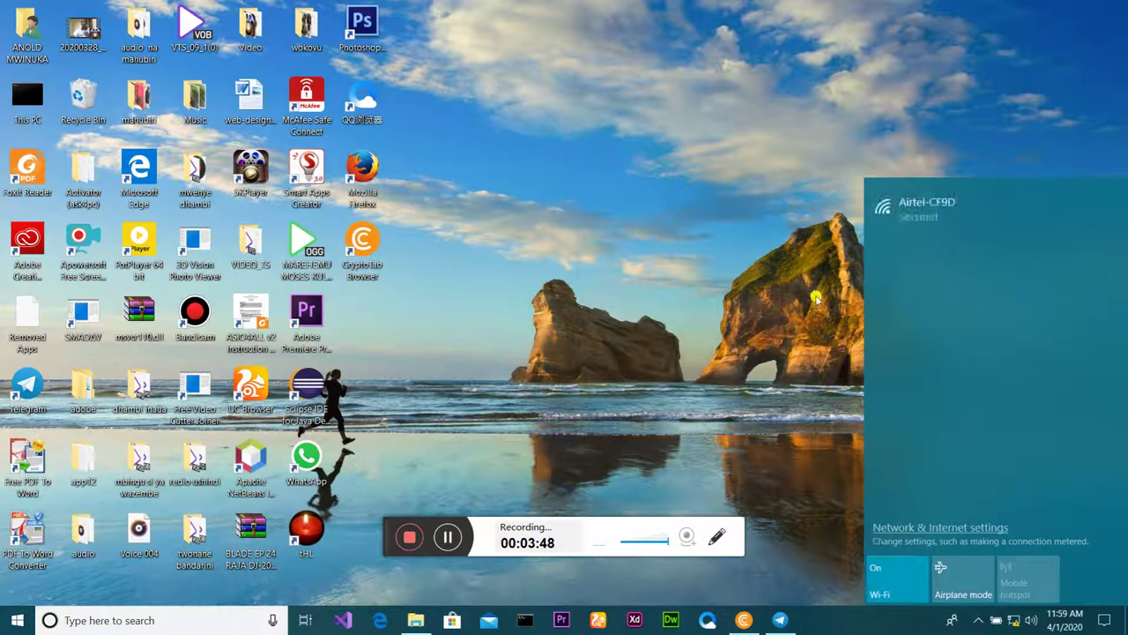
left_click(936, 225)
left_click(1044, 276)
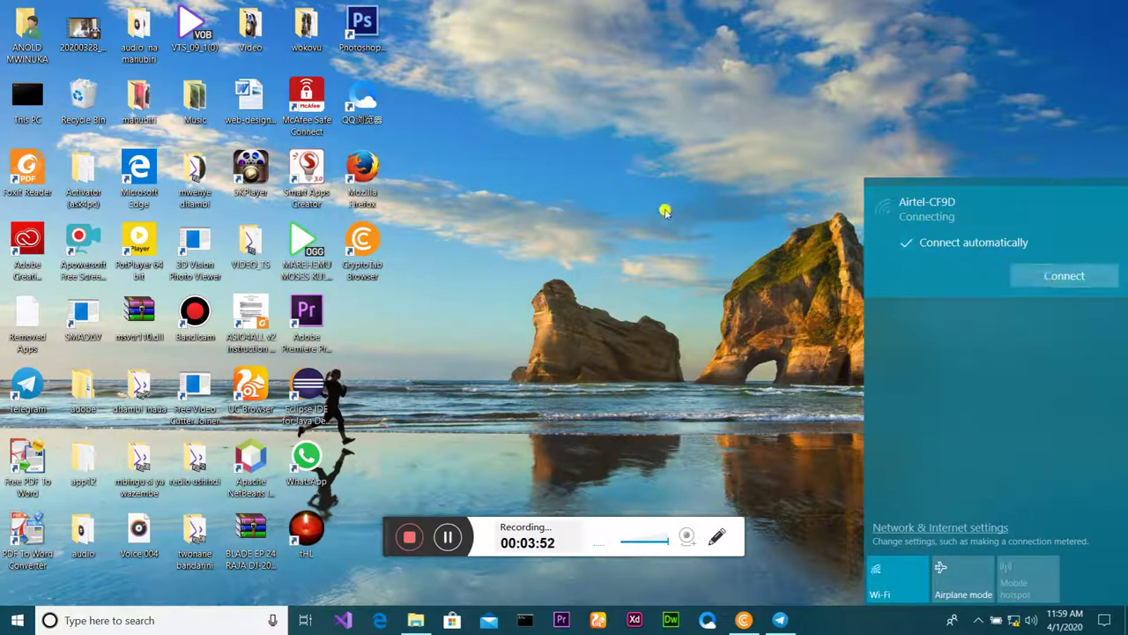
right_click(478, 81)
left_click(514, 124)
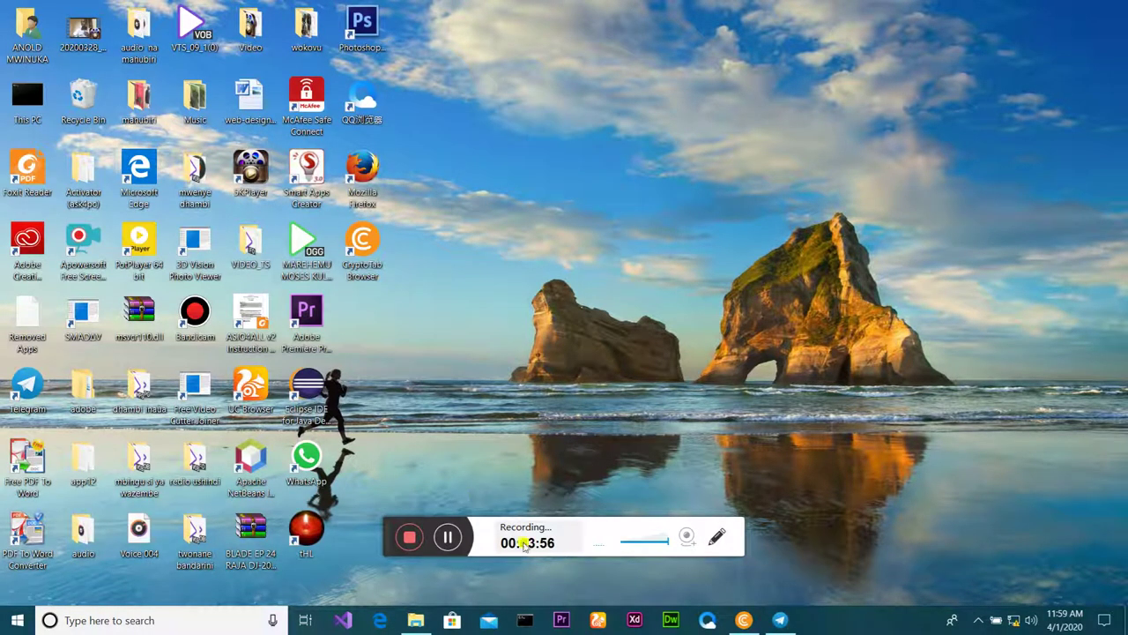
Switch to CryptoTab Browser and turn on all notifications for the Jifunze Computer kwa kiswahili YouTube channel
left_click(707, 620)
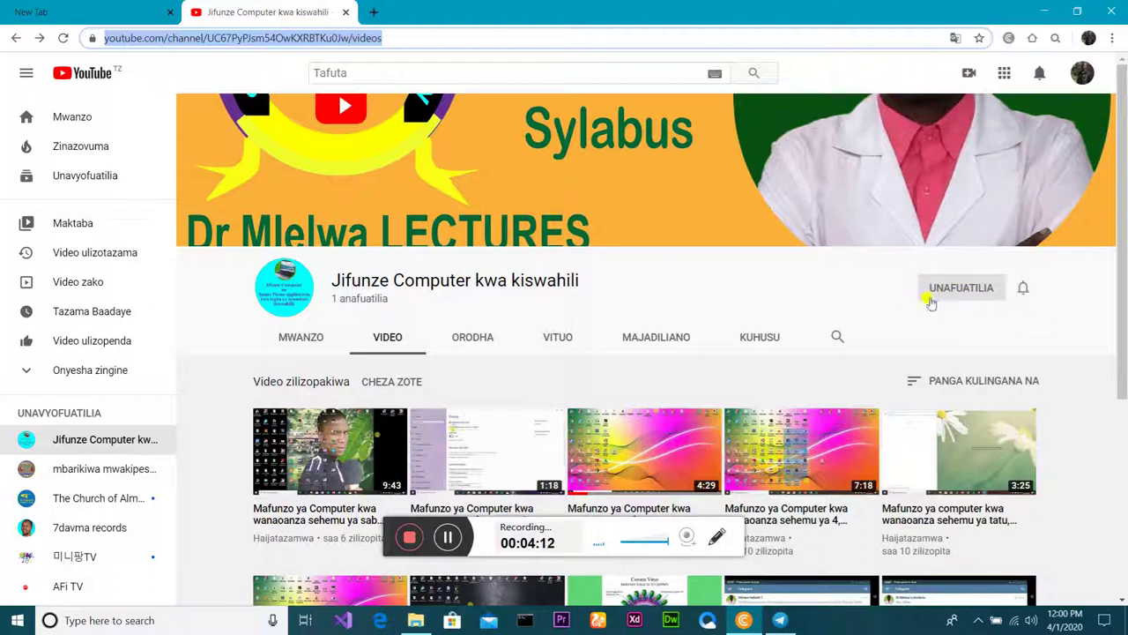
left_click(1024, 289)
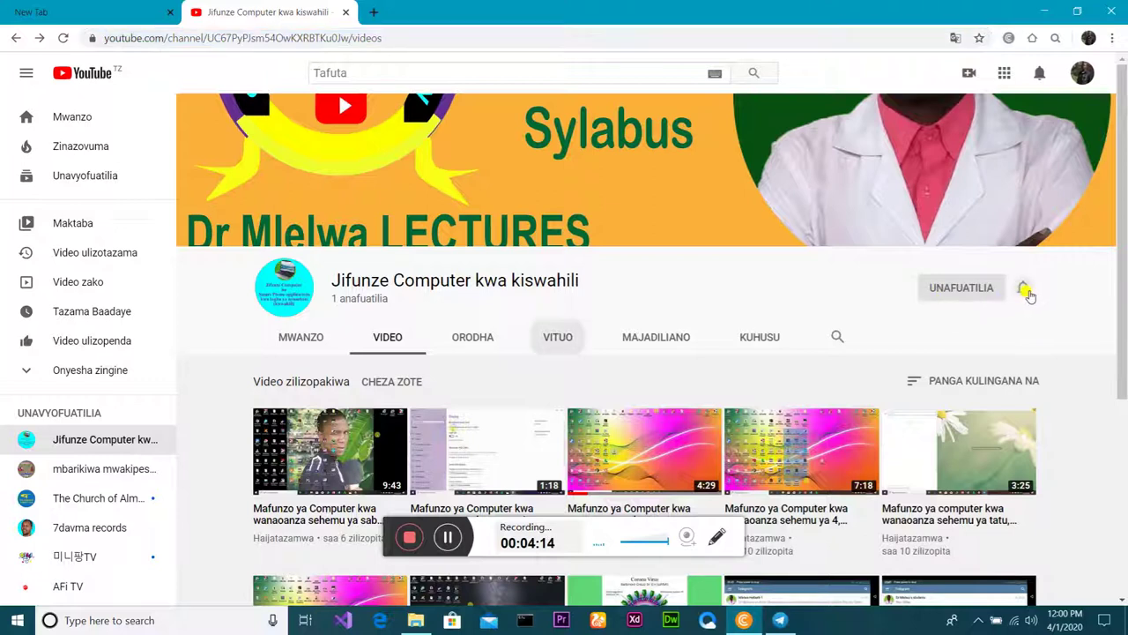
left_click(953, 328)
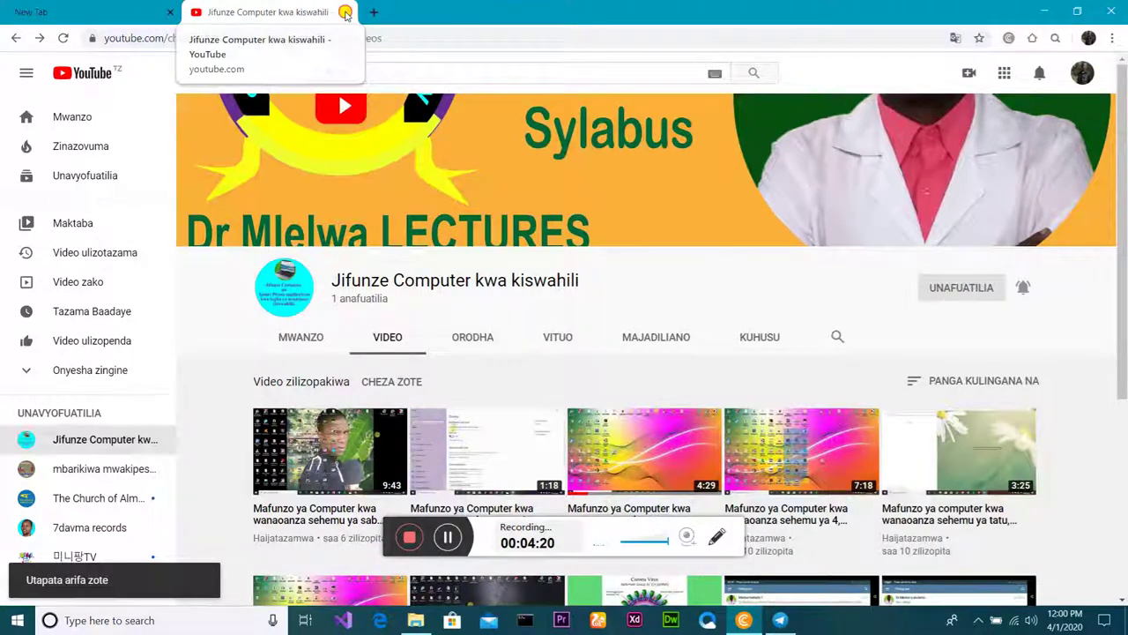
Close the YouTube tab and search the web for "display driver" from a new tab
left_click(345, 13)
left_click(201, 14)
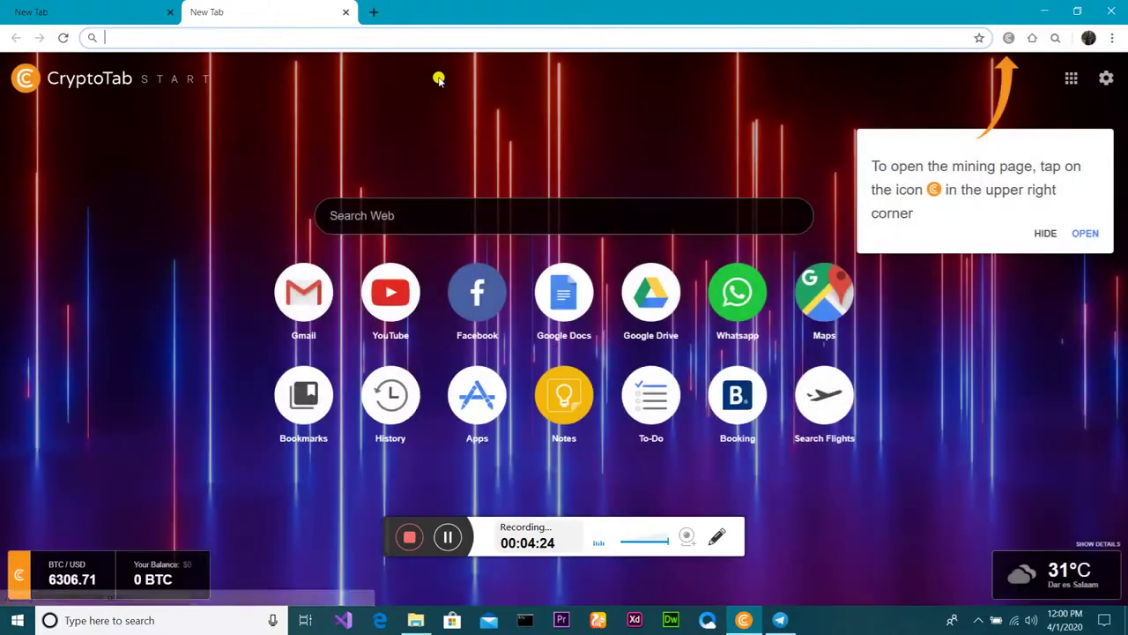
left_click(451, 221)
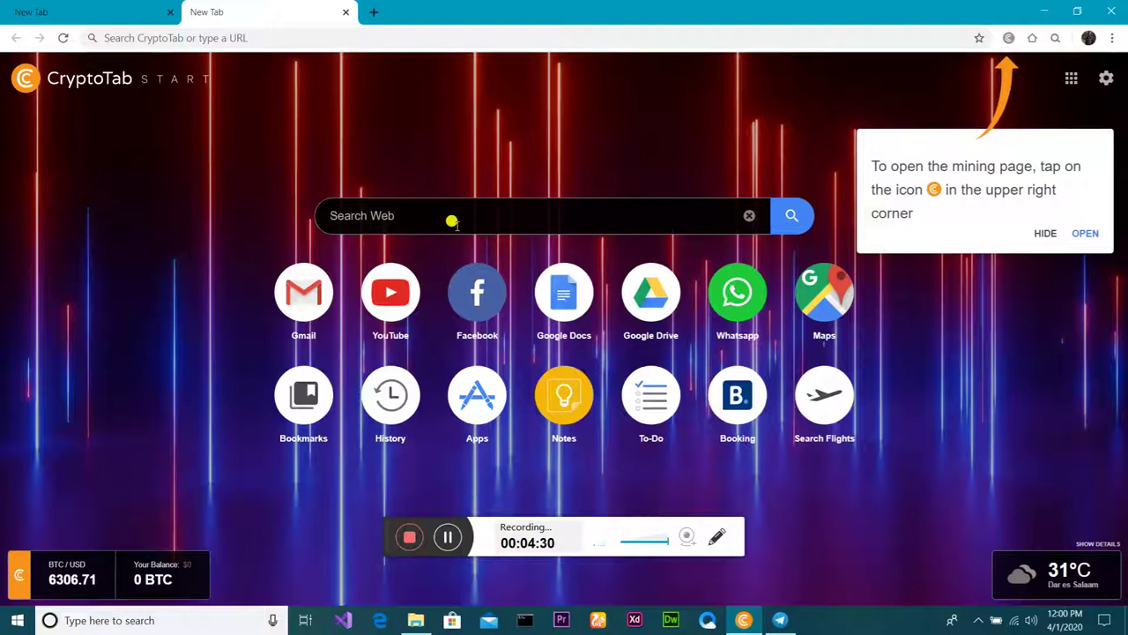
type("displa")
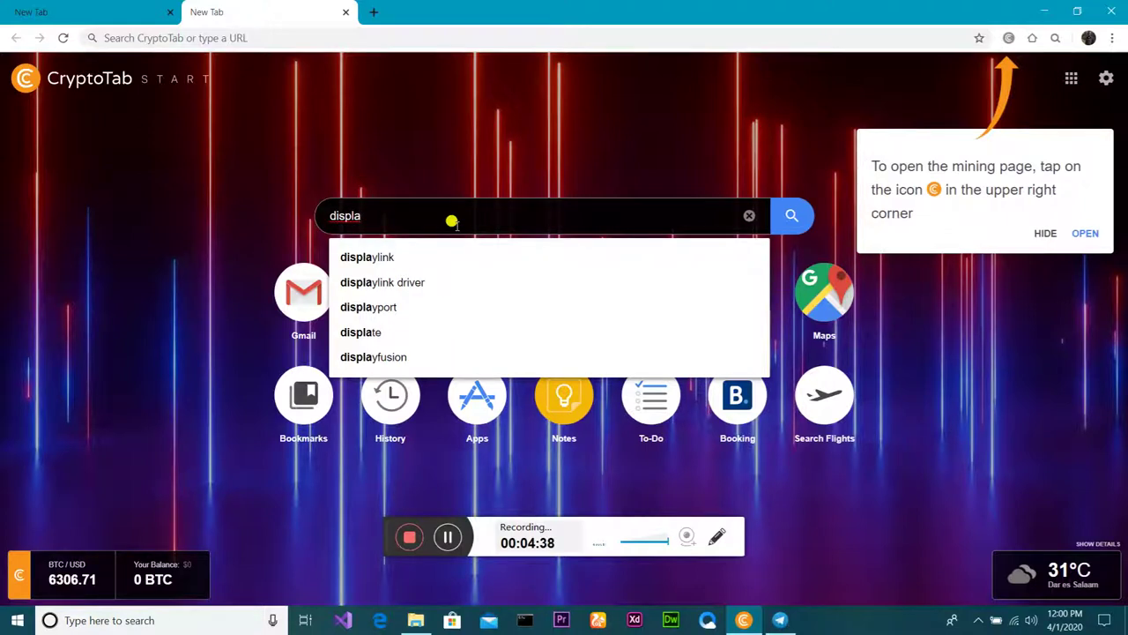
type("y dri")
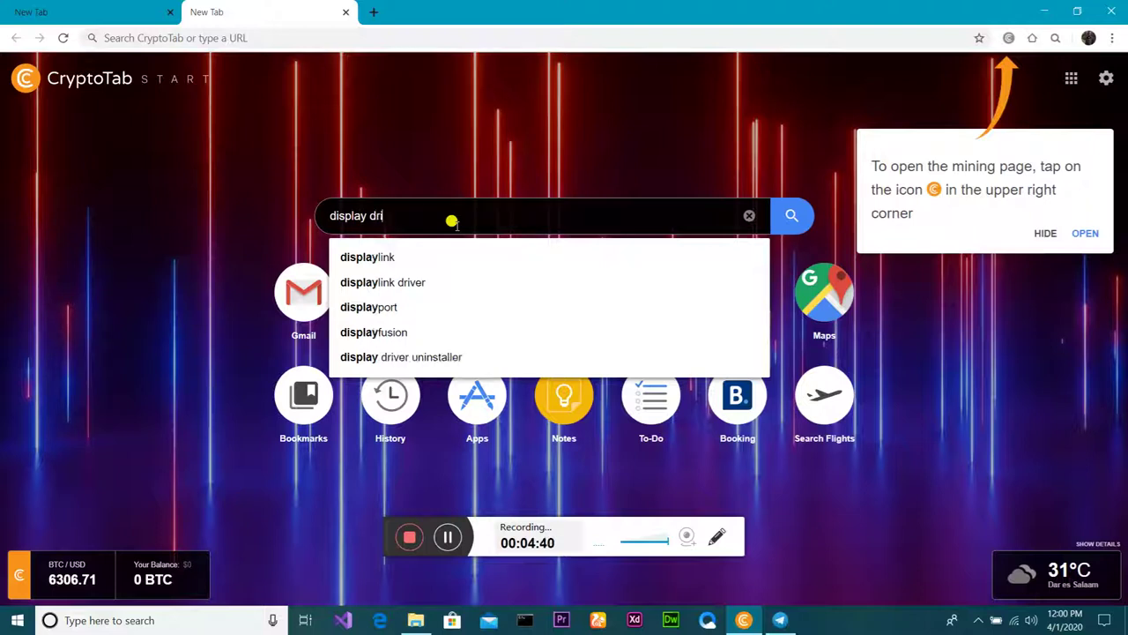
type("ver")
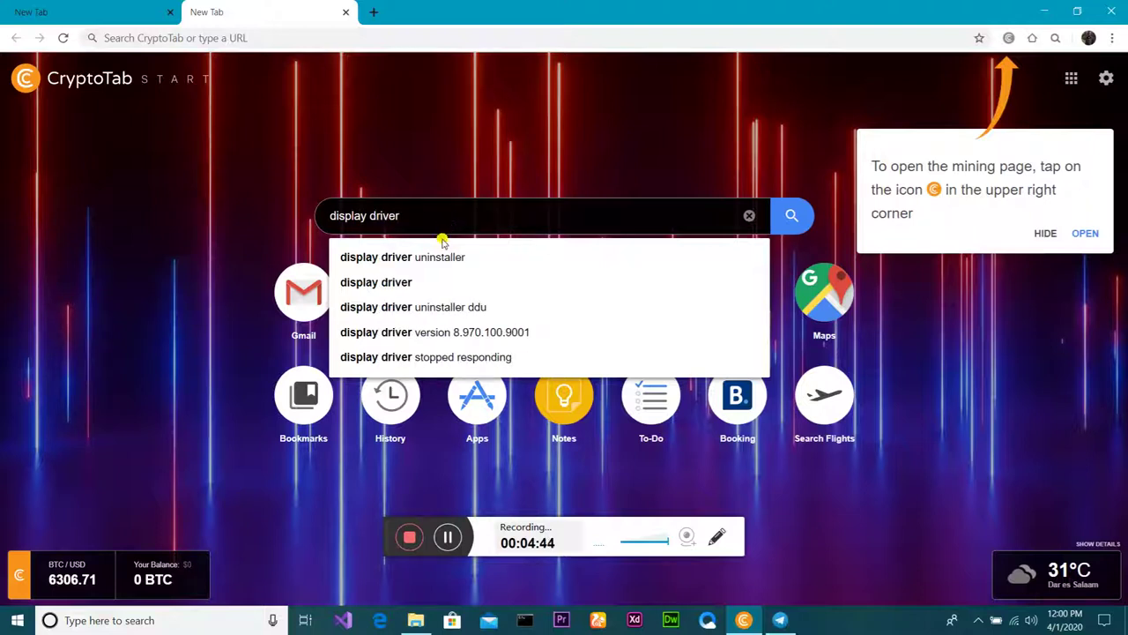
left_click(350, 280)
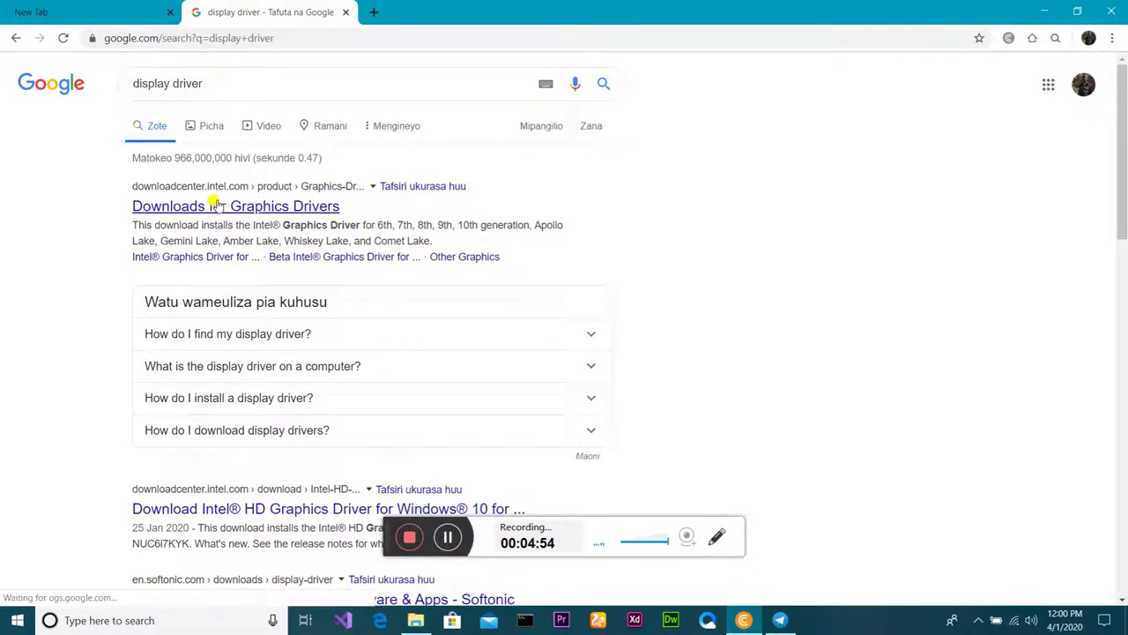
Open Intel's Downloads for Graphics Drivers page from the search results and filter the list by Windows 10, 64-bit
left_click(216, 206)
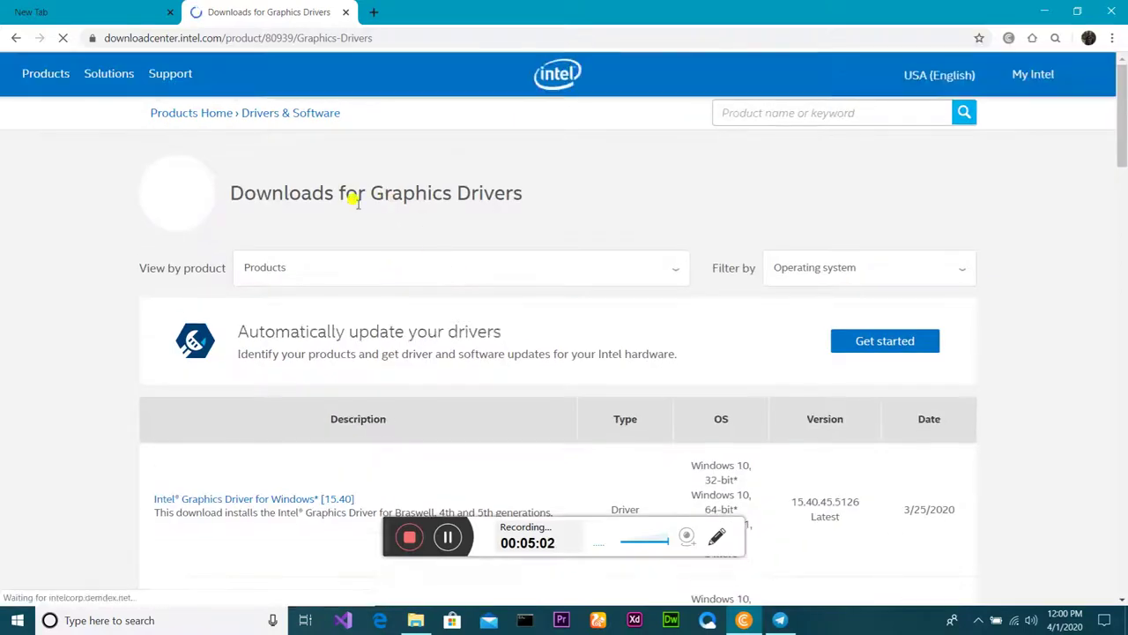
mouse_move(1125, 132)
left_mouse_down()
mouse_move(1125, 161)
mouse_move(1124, 147)
left_mouse_up()
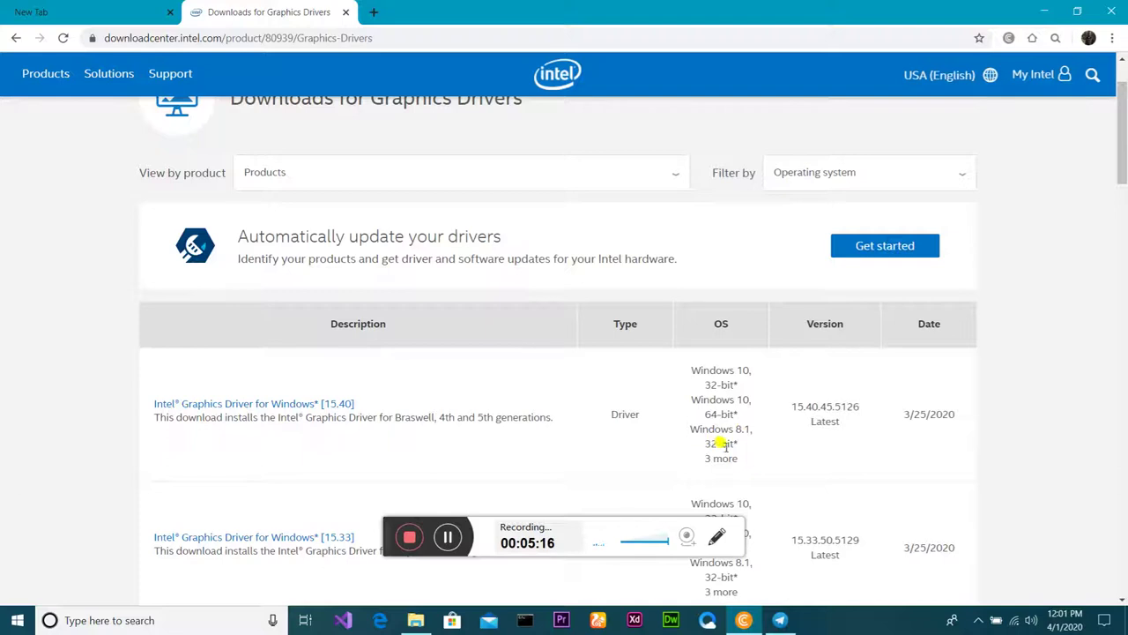
left_click_drag(1120, 180, 1122, 137)
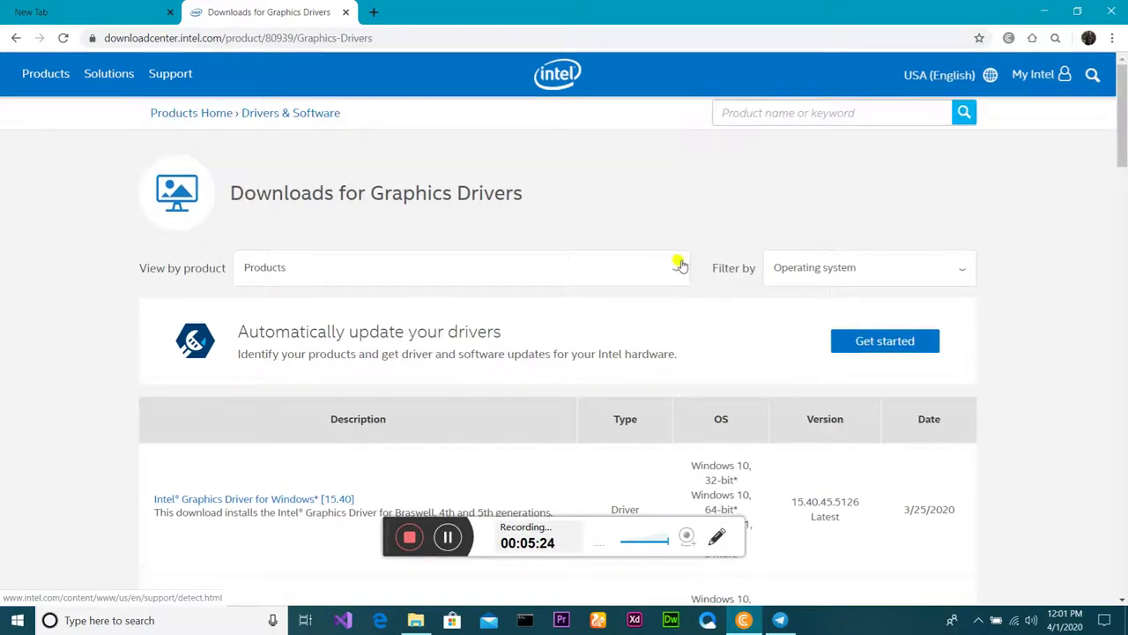
left_click(892, 266)
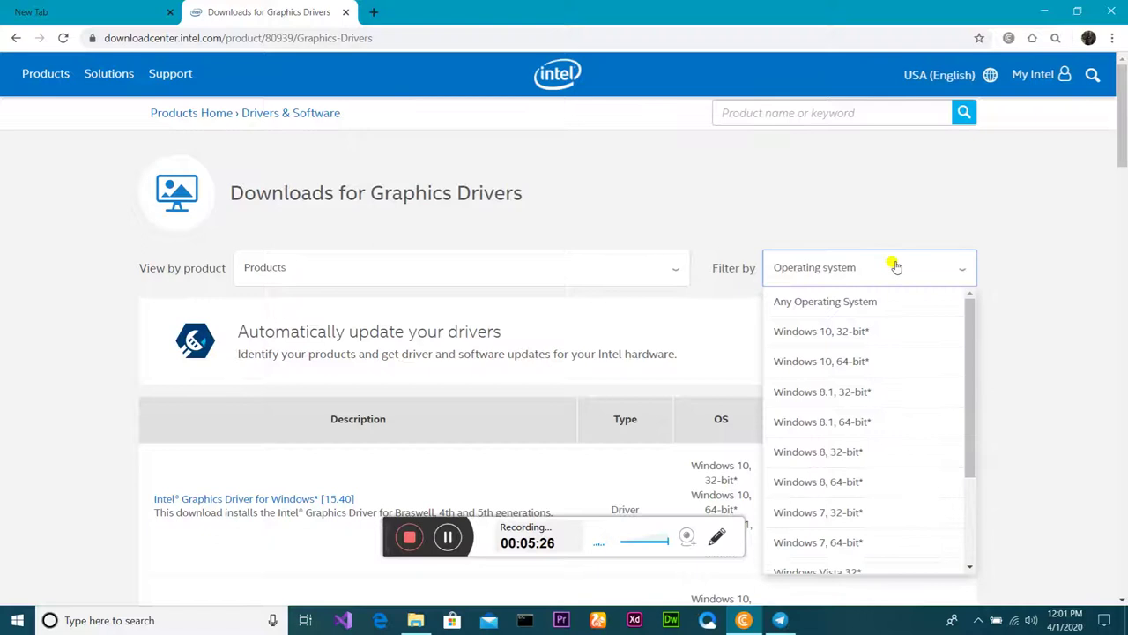
left_click(844, 361)
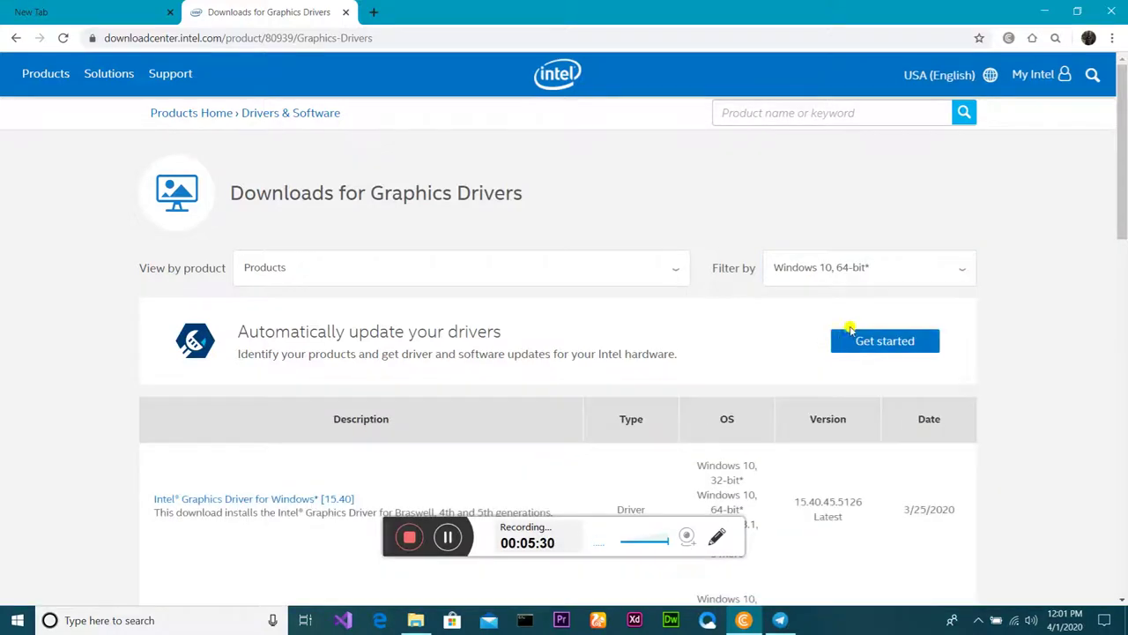
Show graphics downloads for 7th Generation Intel Processors and open the Intel Graphics - Windows 10 DCH Drivers page
left_click(684, 276)
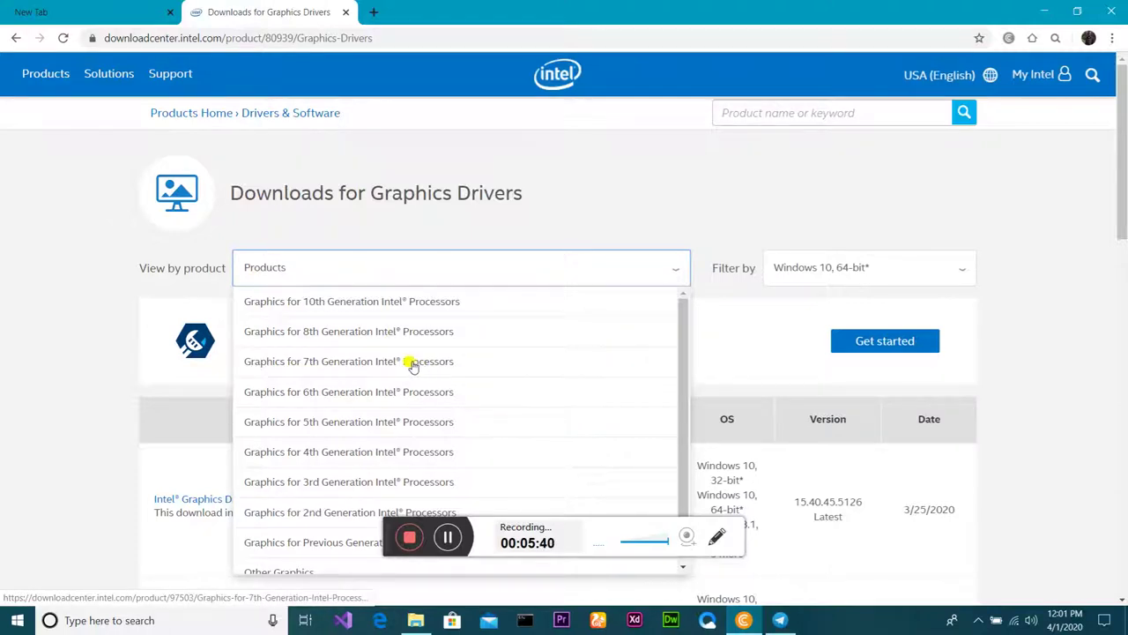
left_click(333, 363)
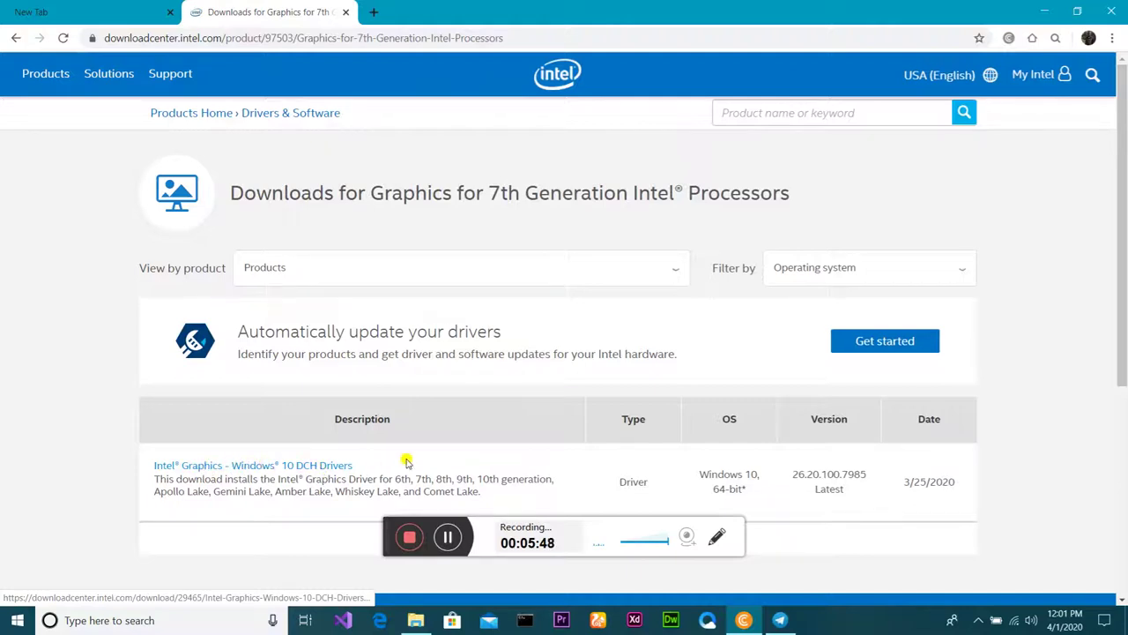
left_click(340, 466)
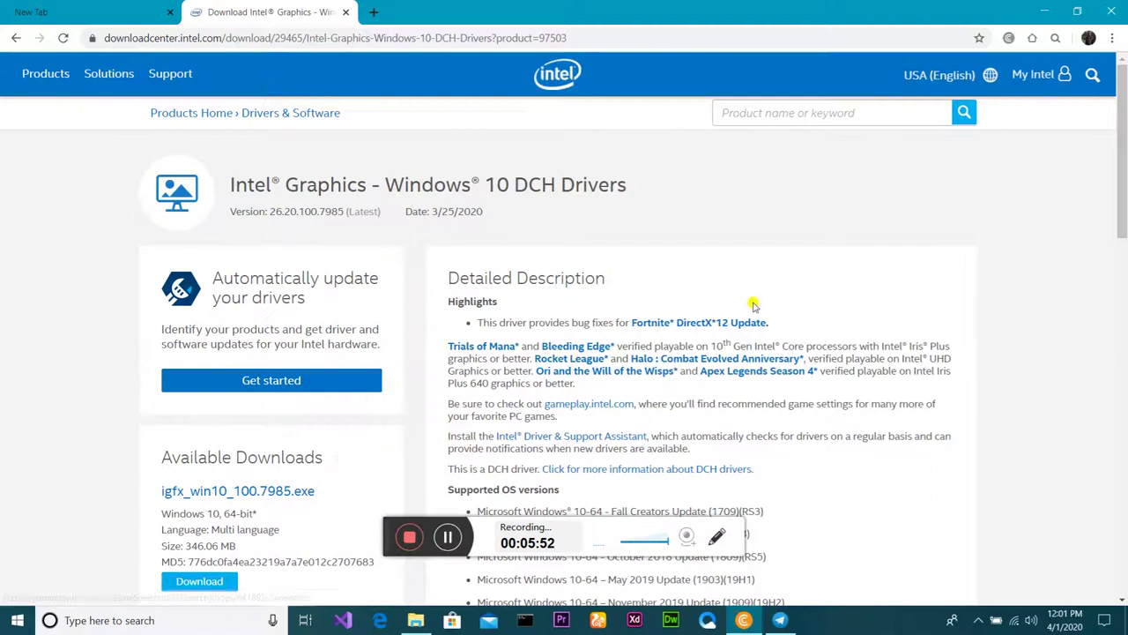
Examine the available driver downloads and supported OS versions on the Intel page, and close the browser
left_click_drag(1125, 90, 1124, 226)
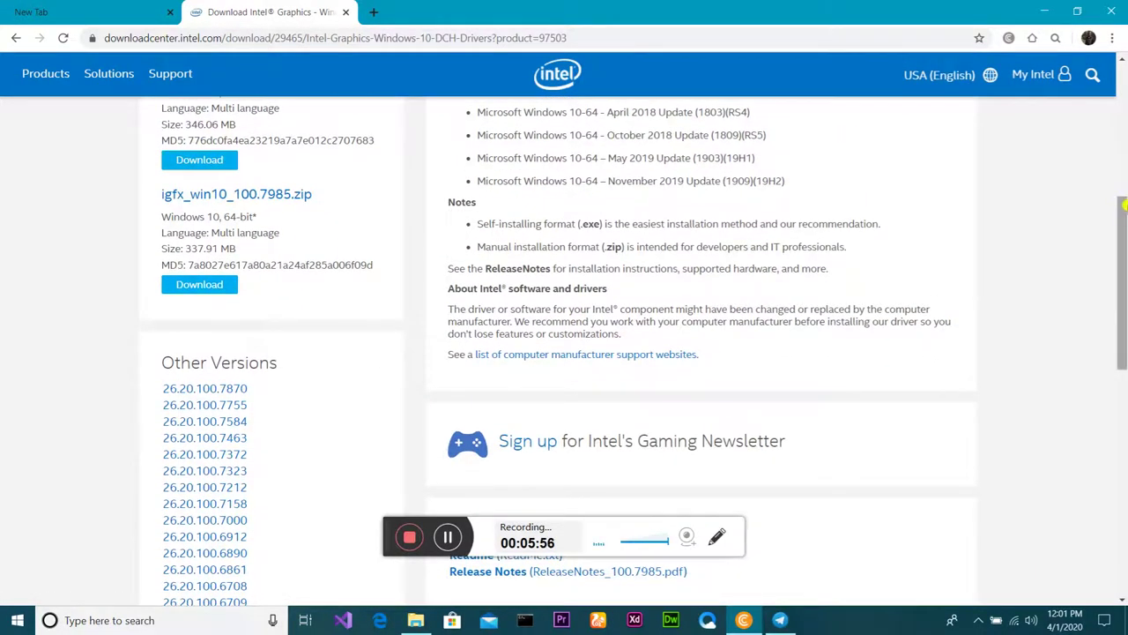
left_click_drag(1124, 265, 1124, 217)
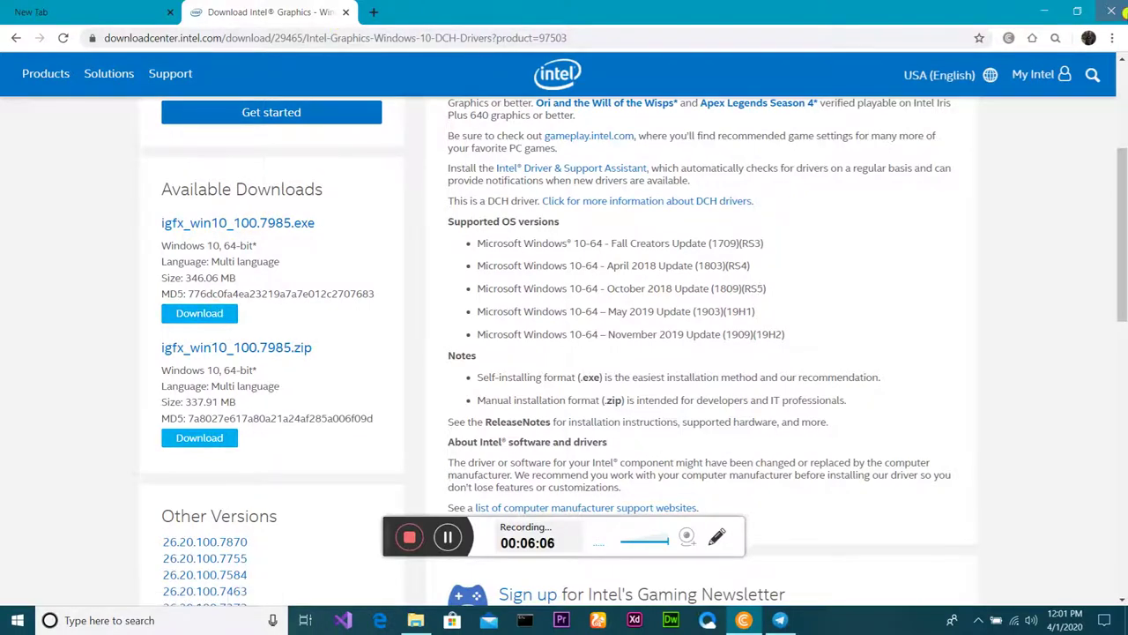
left_click(1110, 9)
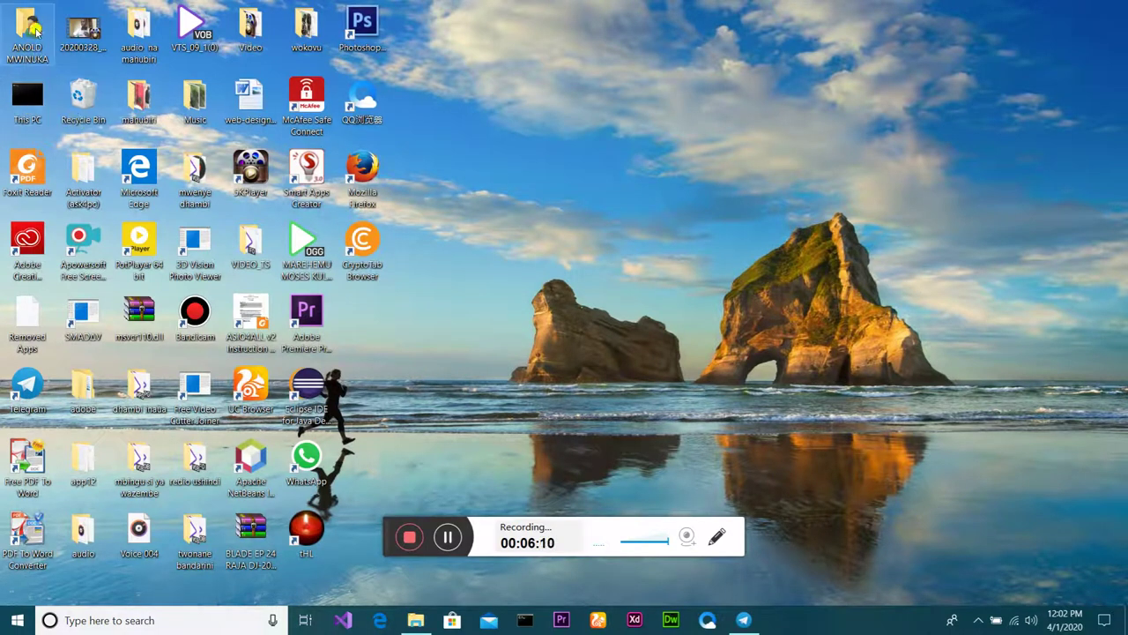
Open the Downloads folder inside the user's folder on the desktop and look through its installers and archives
double_click(35, 30)
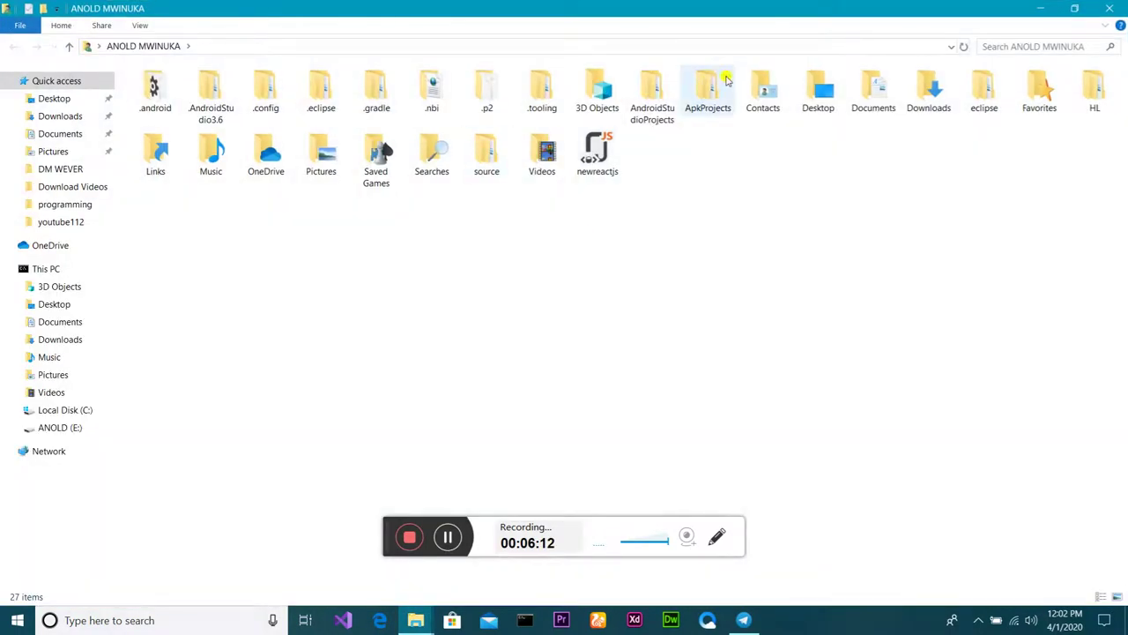
left_click(932, 88)
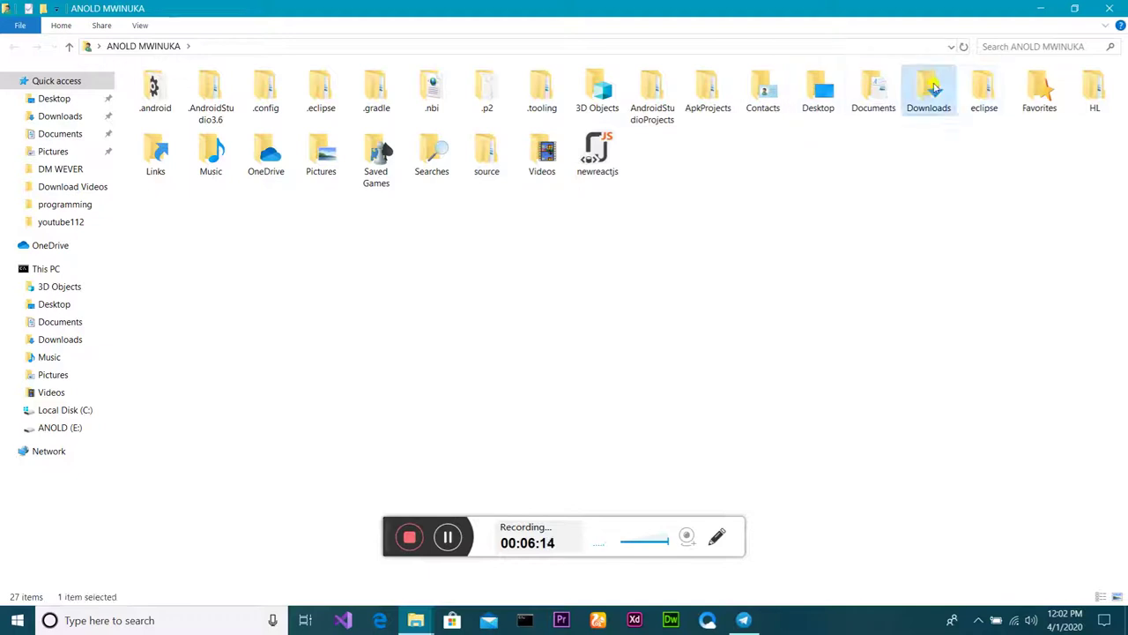
double_click(932, 88)
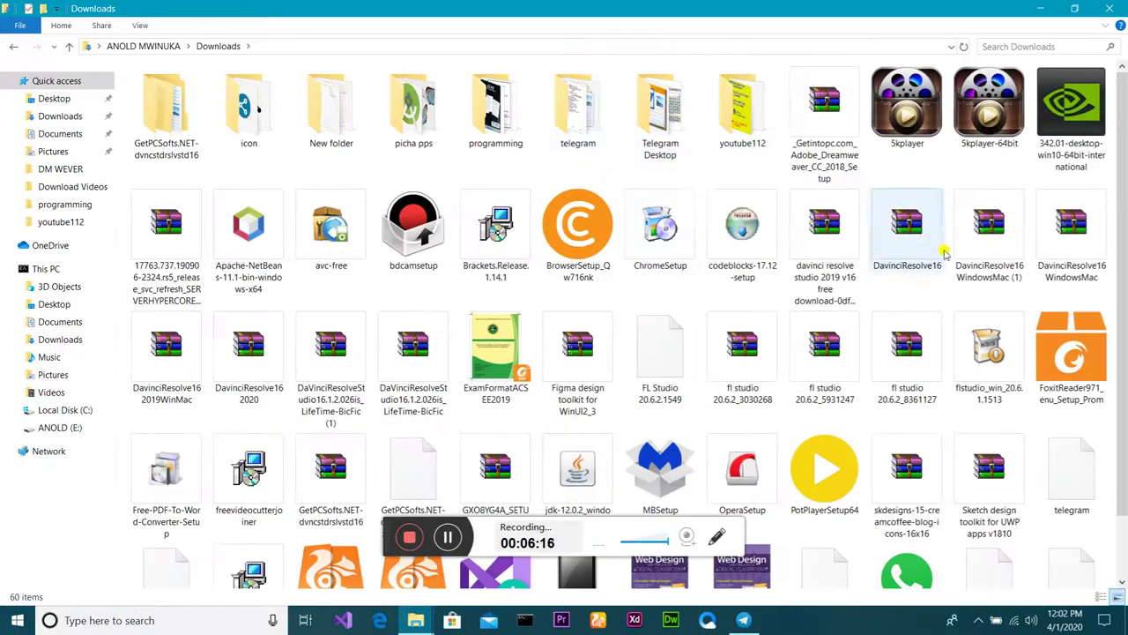
scroll(1123, 238, "down", 2)
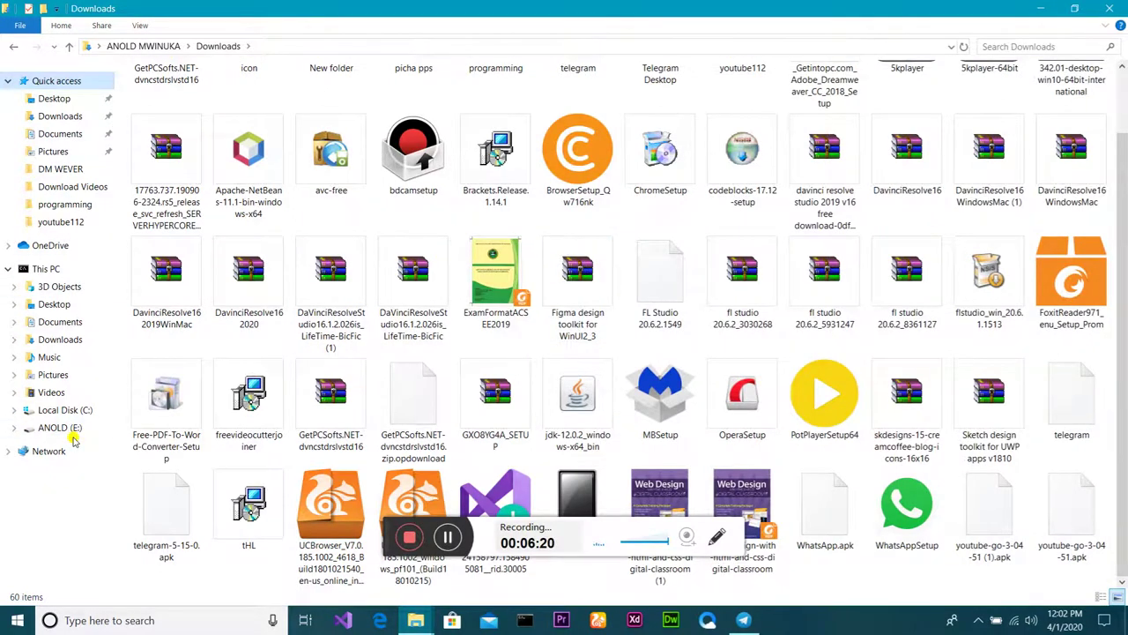
Look for the driver_booster_setup archive on the E: drive and close the File Explorer window
left_click(69, 428)
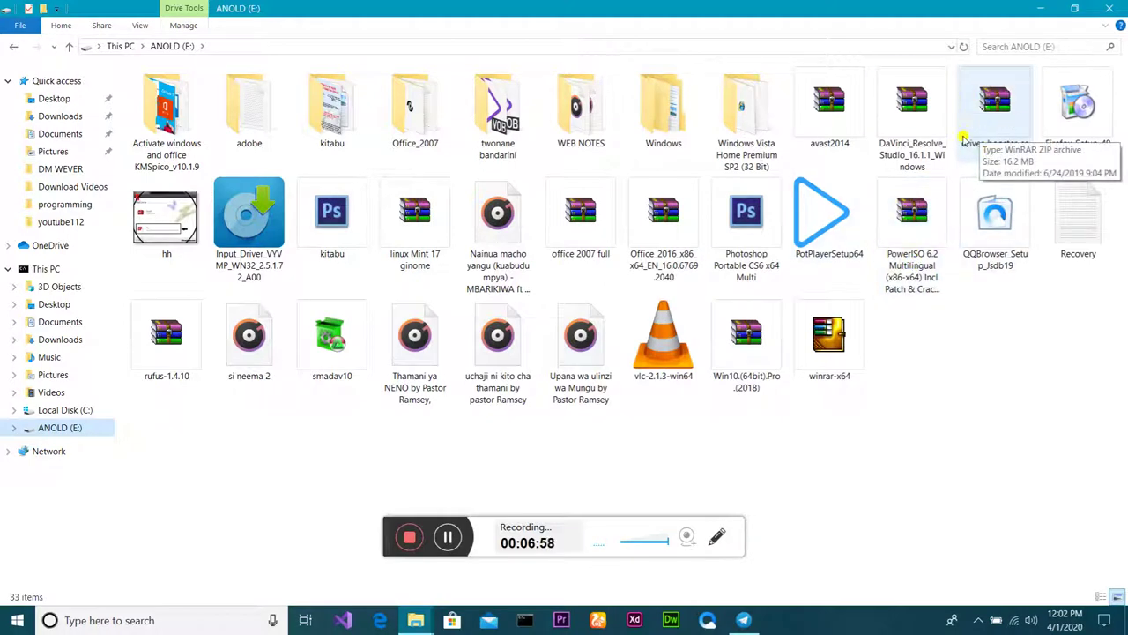
left_click(996, 107)
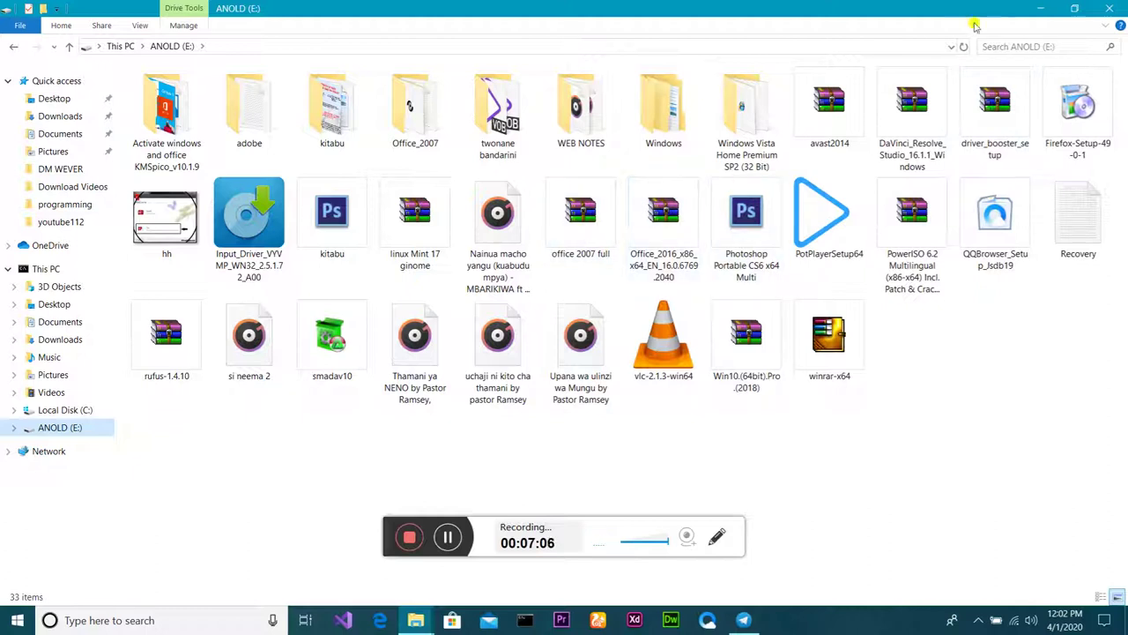
left_click(1118, 5)
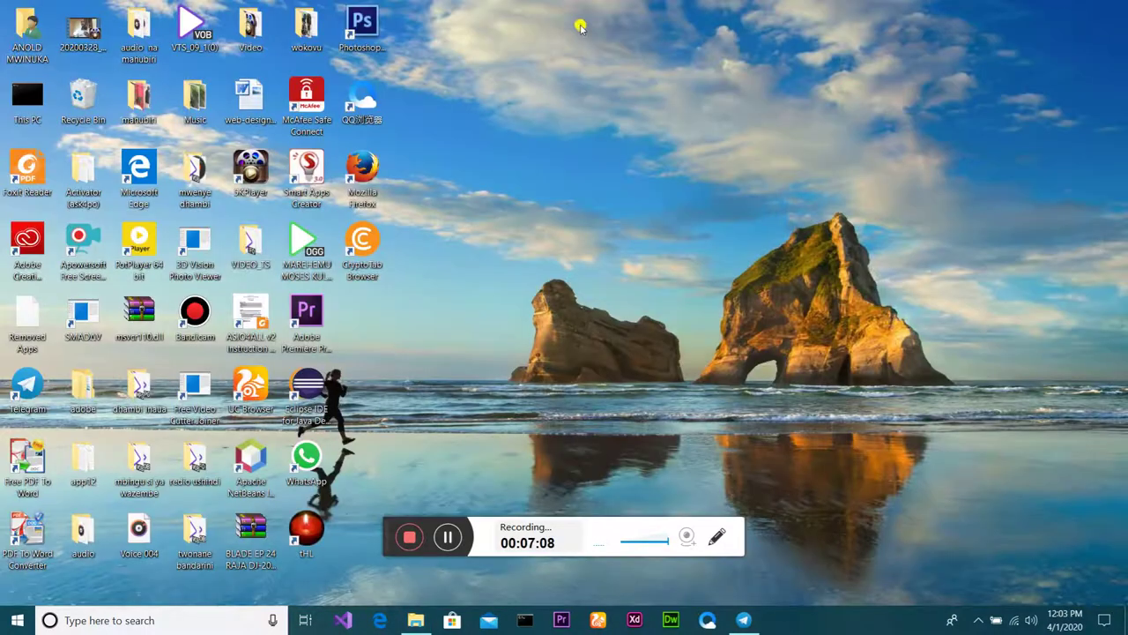
right_click(562, 20)
left_click(599, 65)
right_click(511, 69)
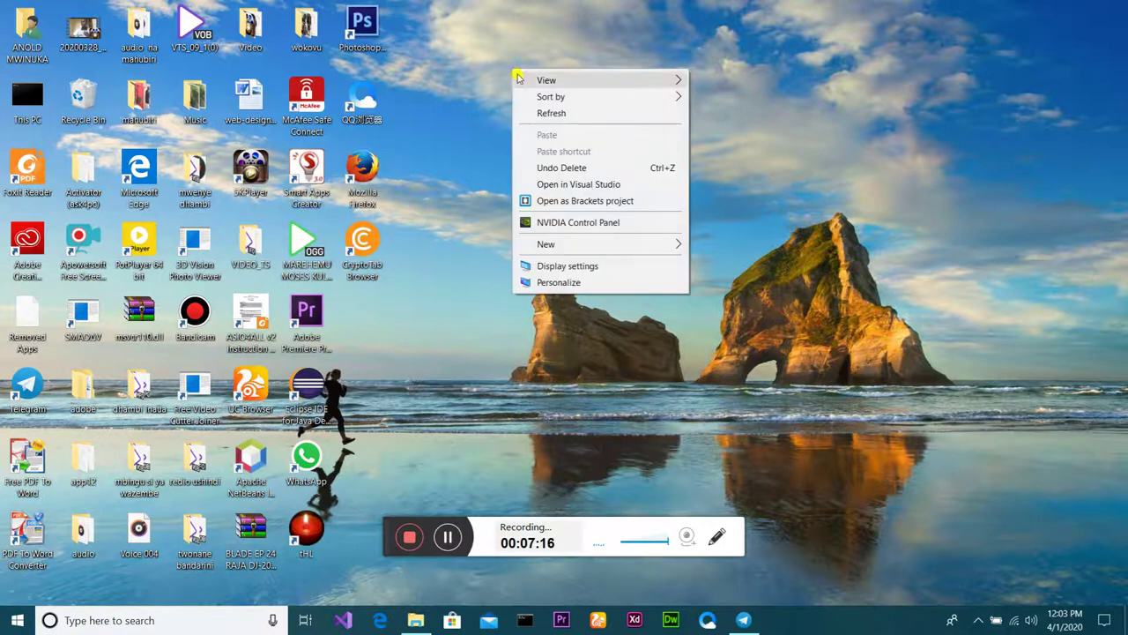
left_click(553, 112)
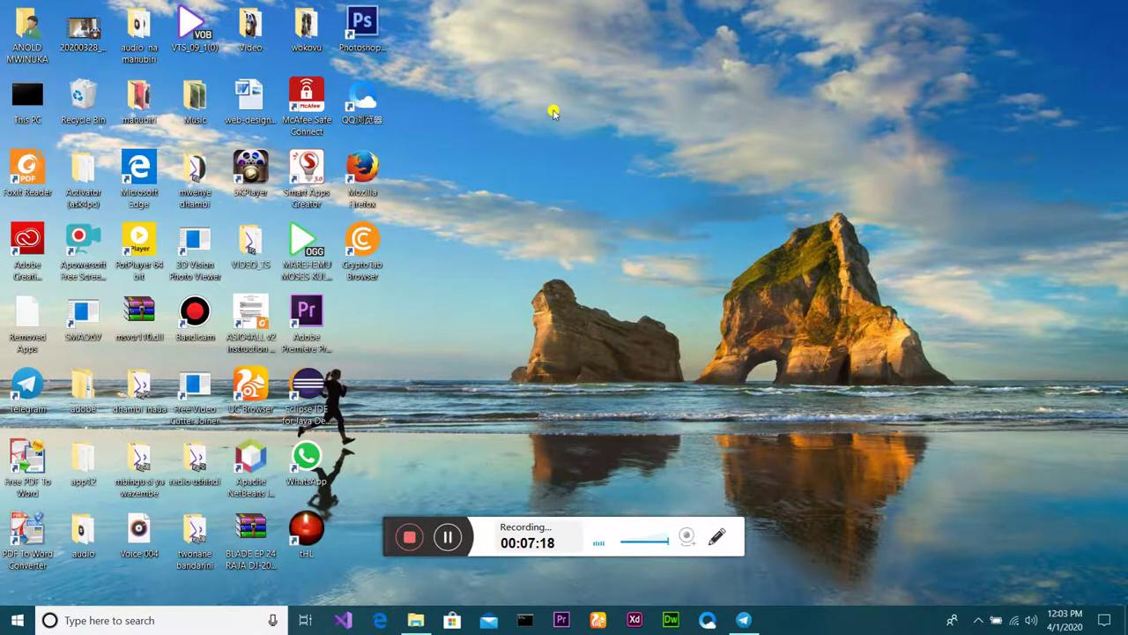
right_click(548, 70)
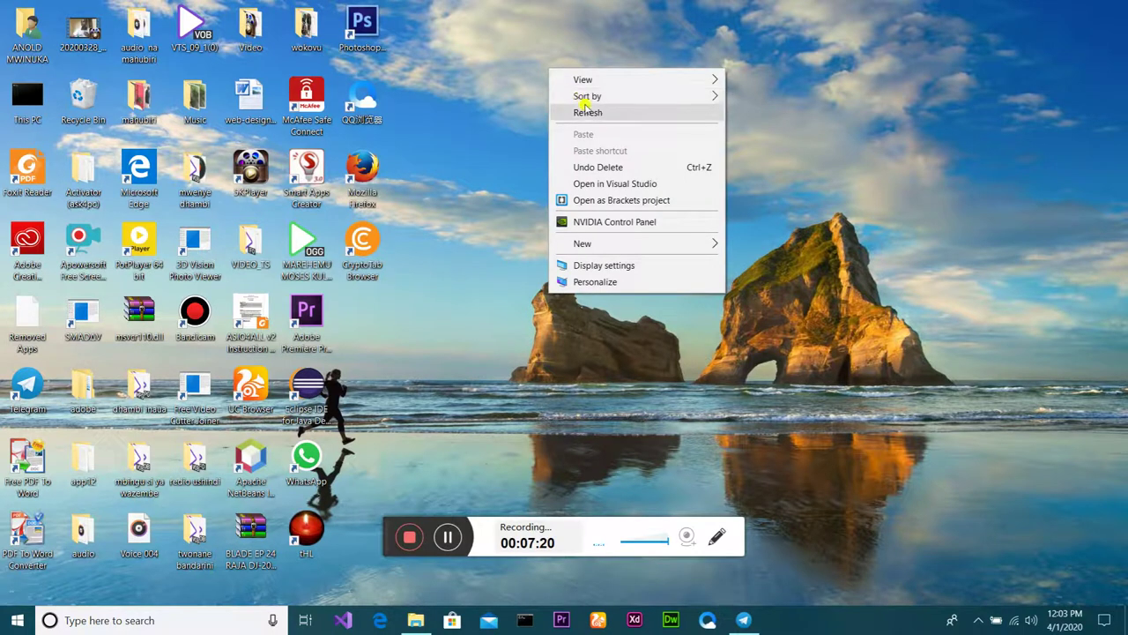
left_click(588, 112)
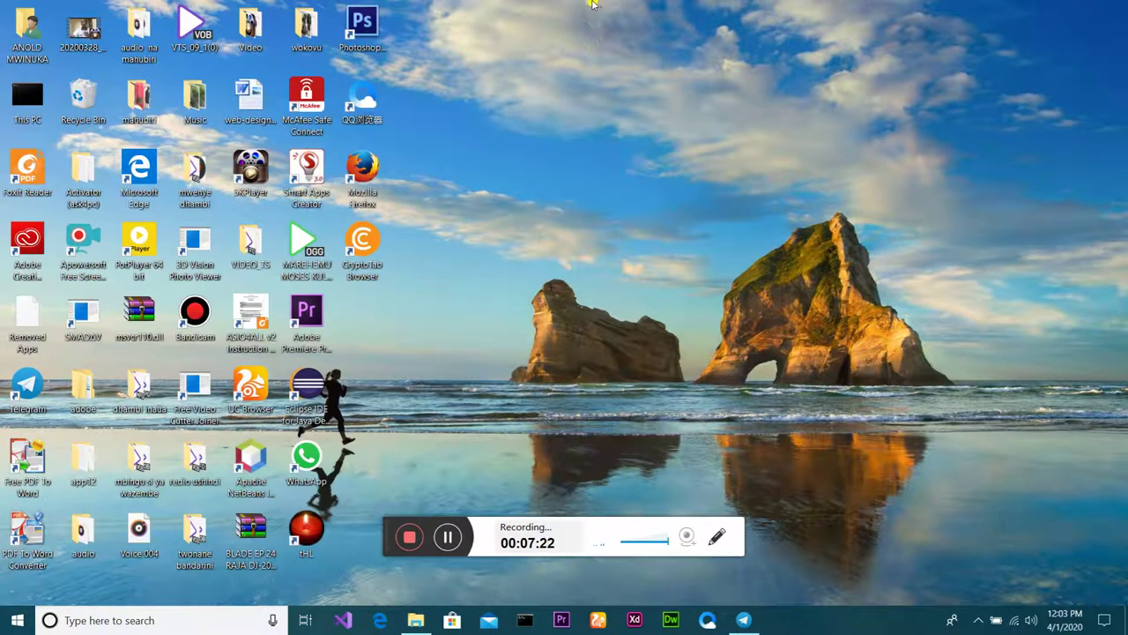
right_click(581, 54)
left_click(626, 97)
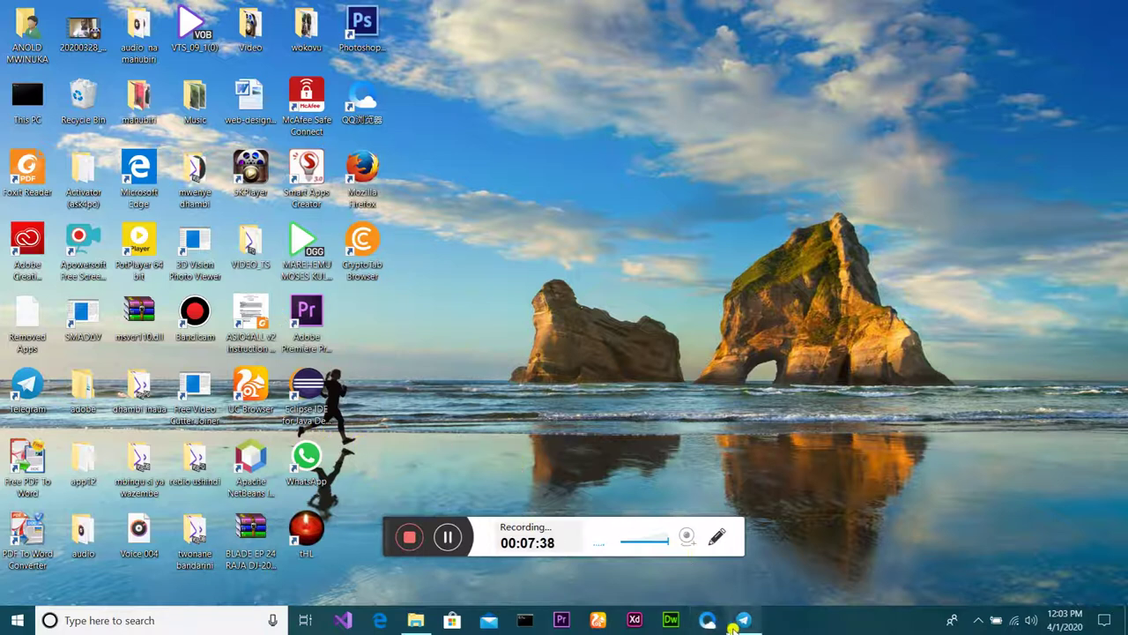
Switch to CryptoTab Browser, decline turning on sync, and open YouTube in a new tab
double_click(380, 262)
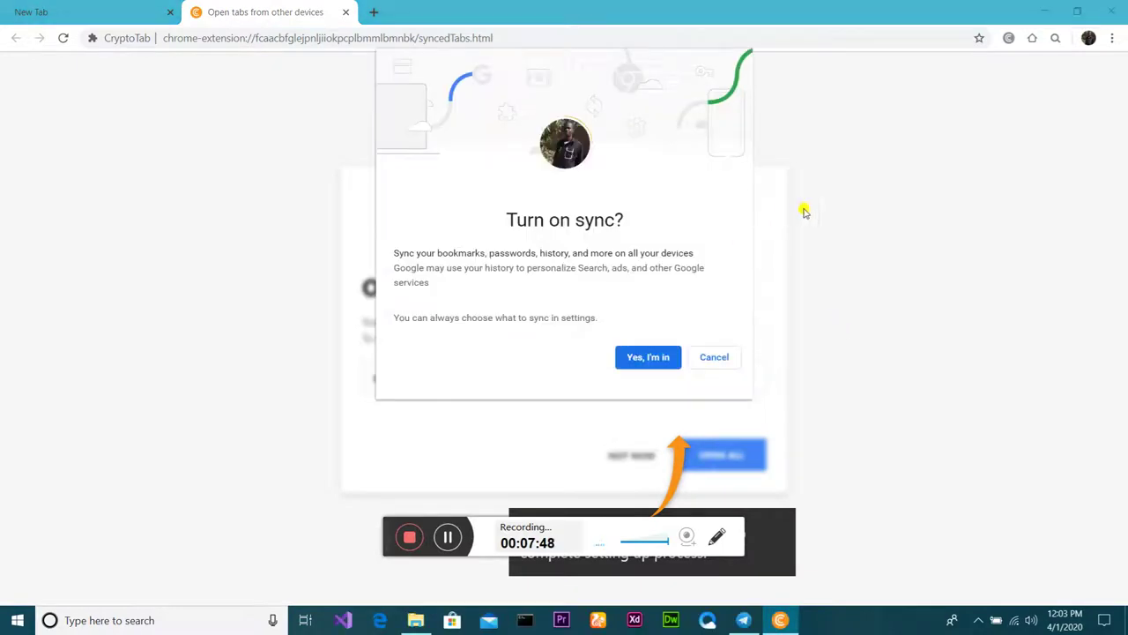
left_click(714, 357)
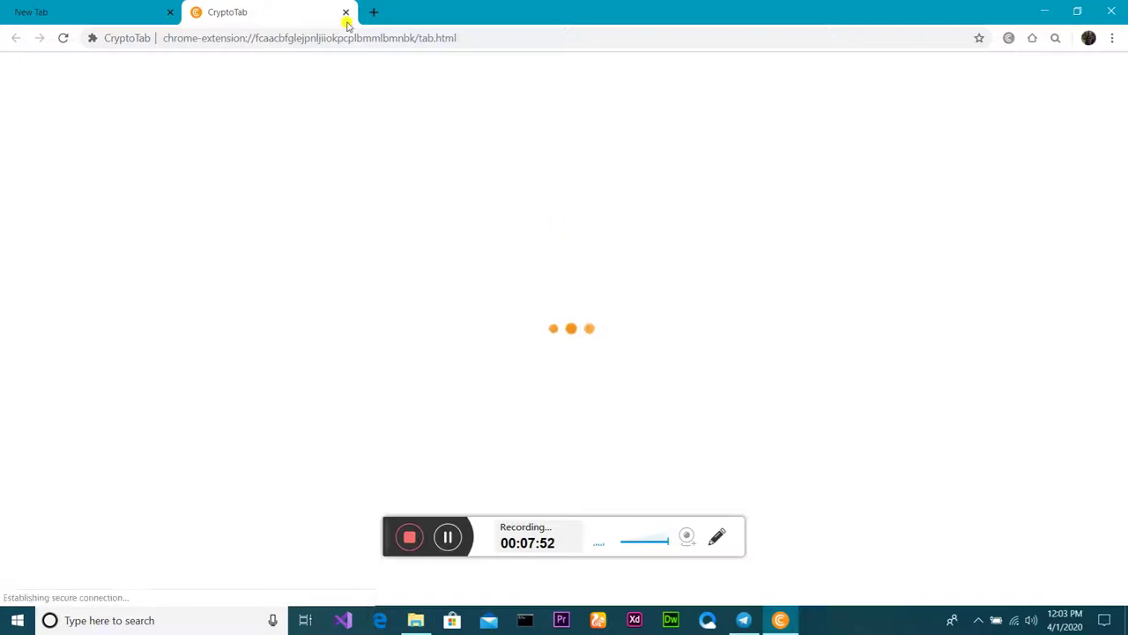
left_click(372, 13)
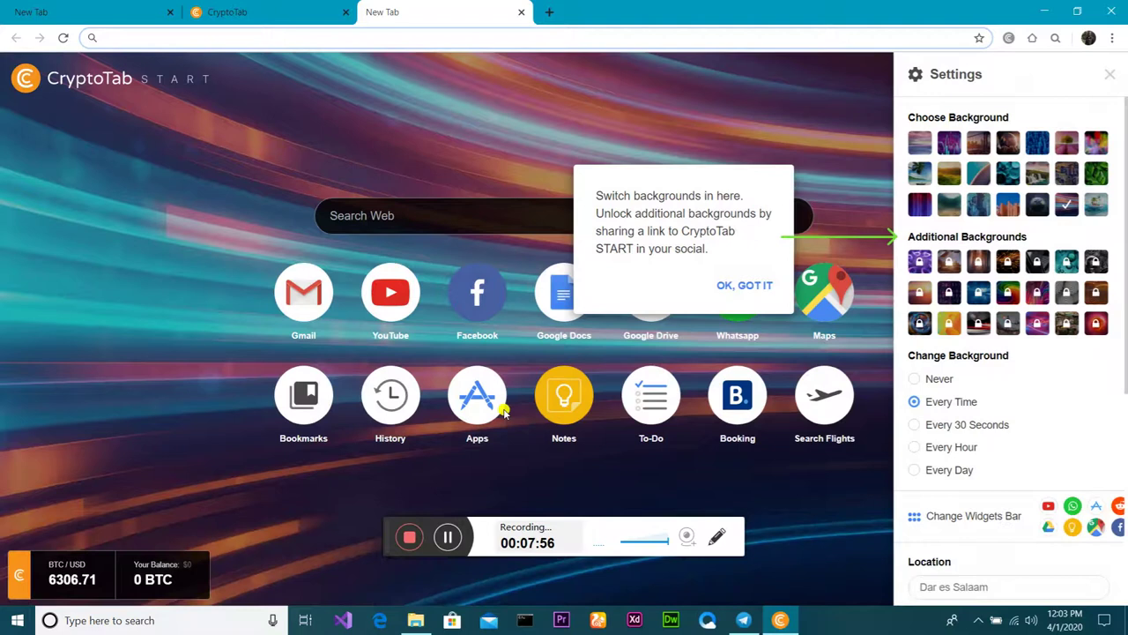
left_click(389, 293)
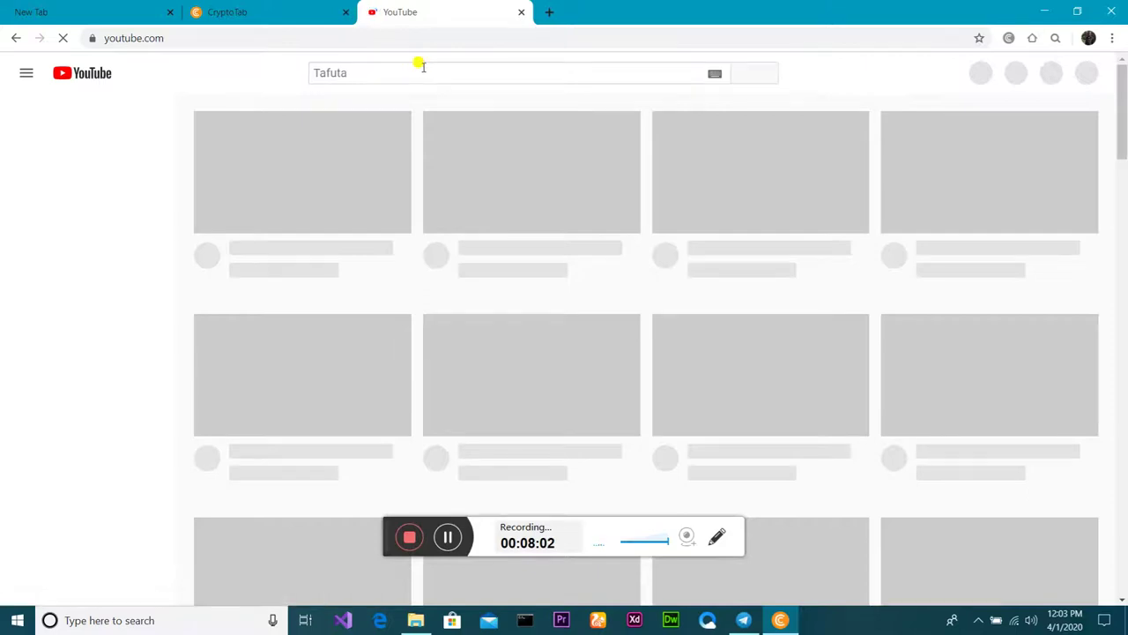
Search YouTube for "jifunze computer kwa kiswahili", open the Jifunze Computer kwa kiswahili channel and dismiss the upper YouTube notification
left_click(423, 66)
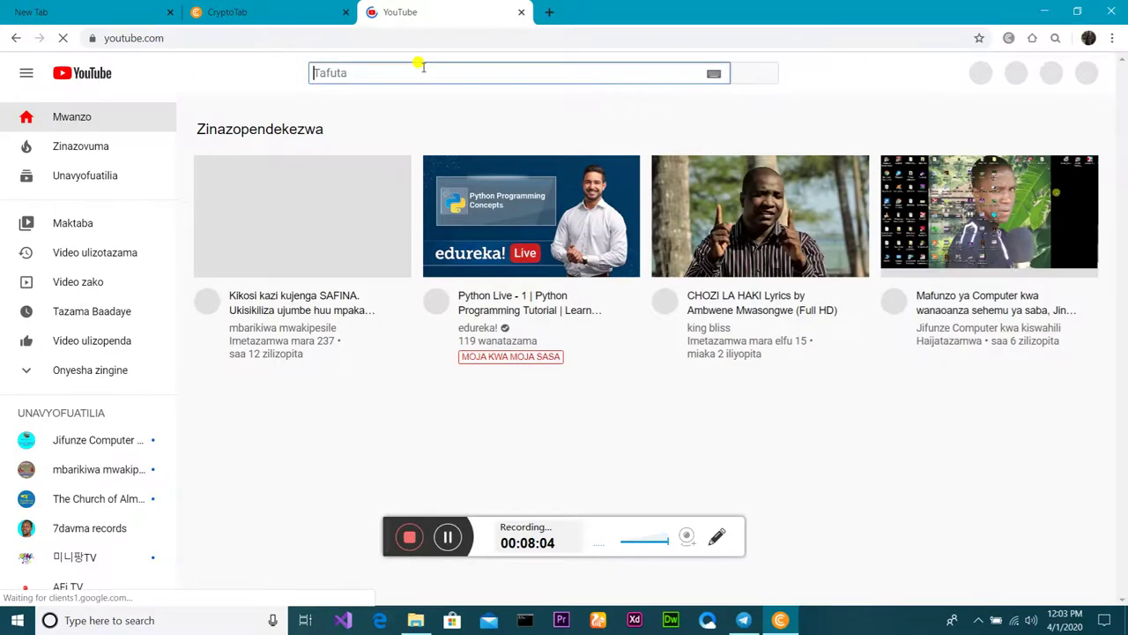
type("jifunze")
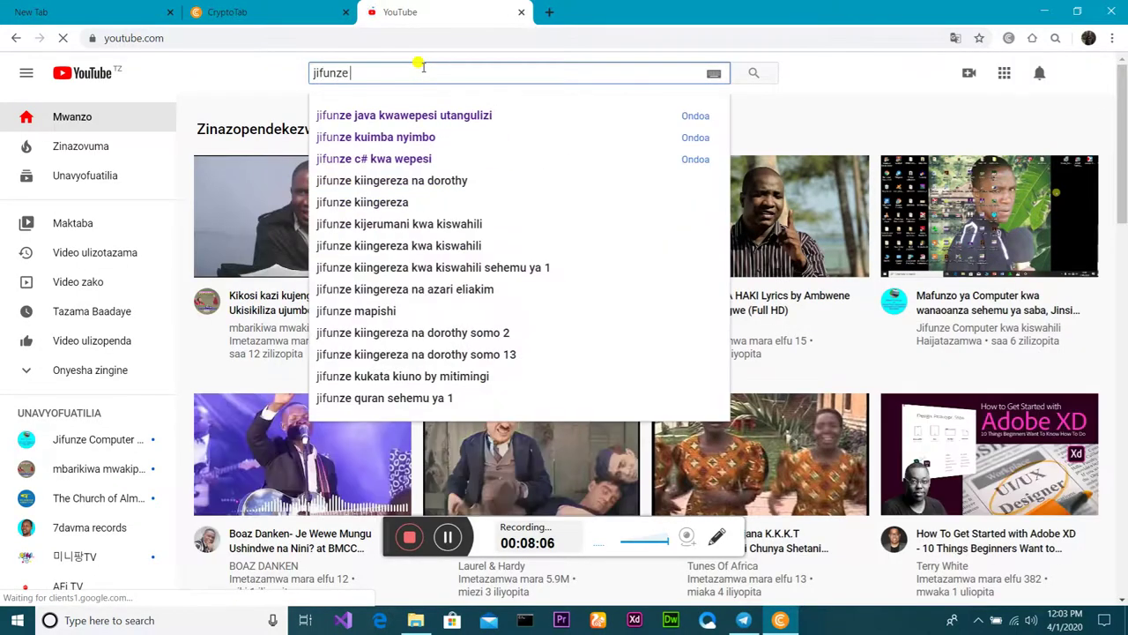
type(" cop")
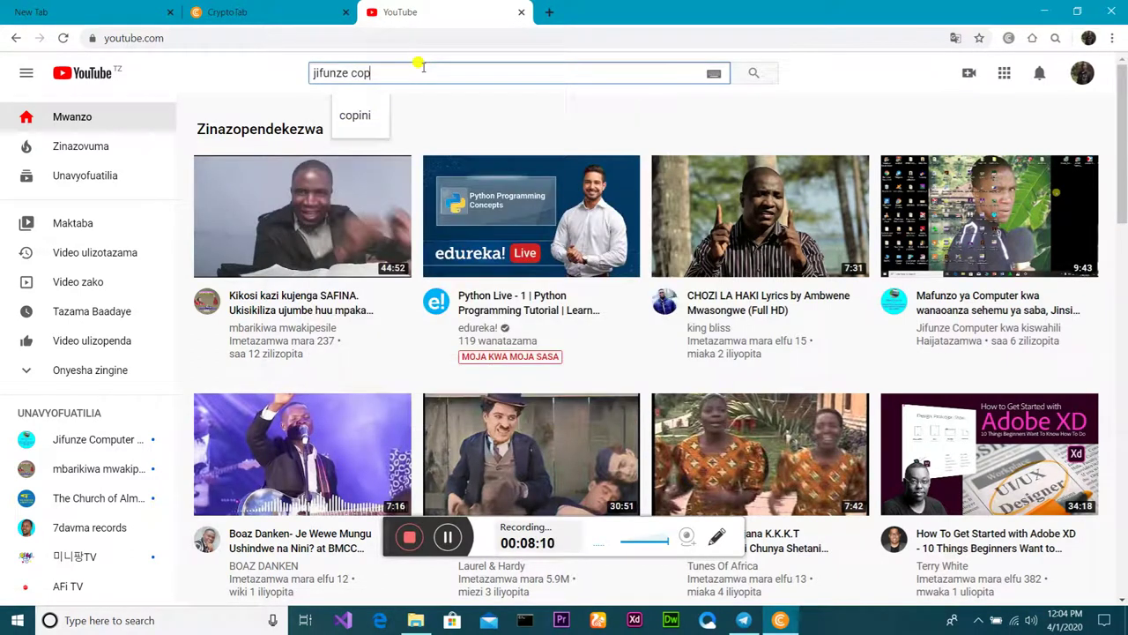
key("BackSpace")
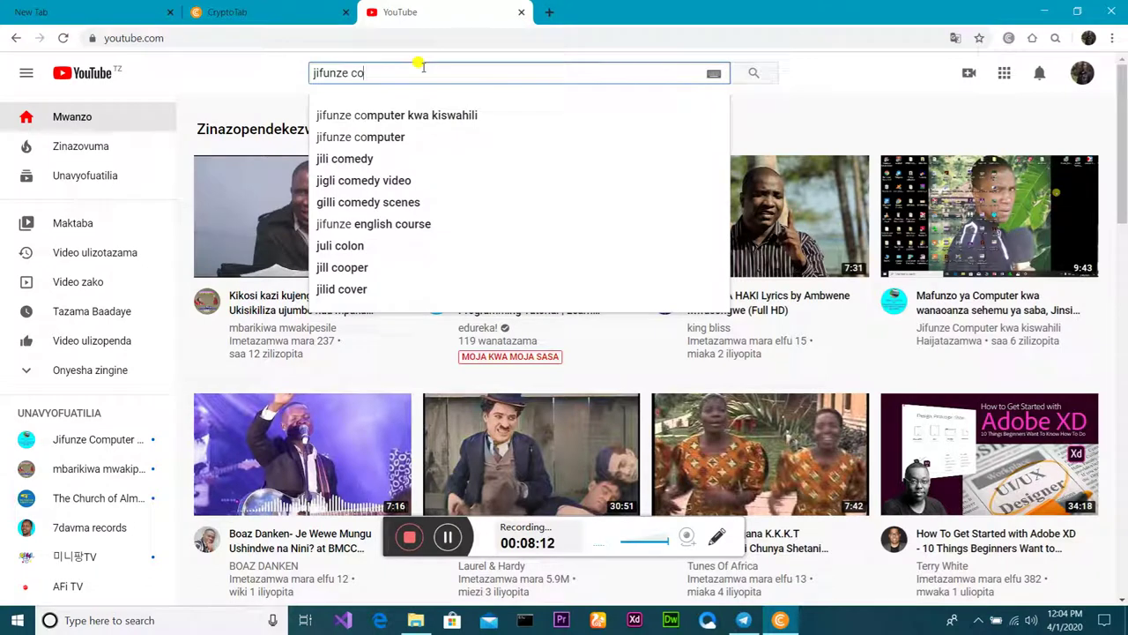
left_click(420, 122)
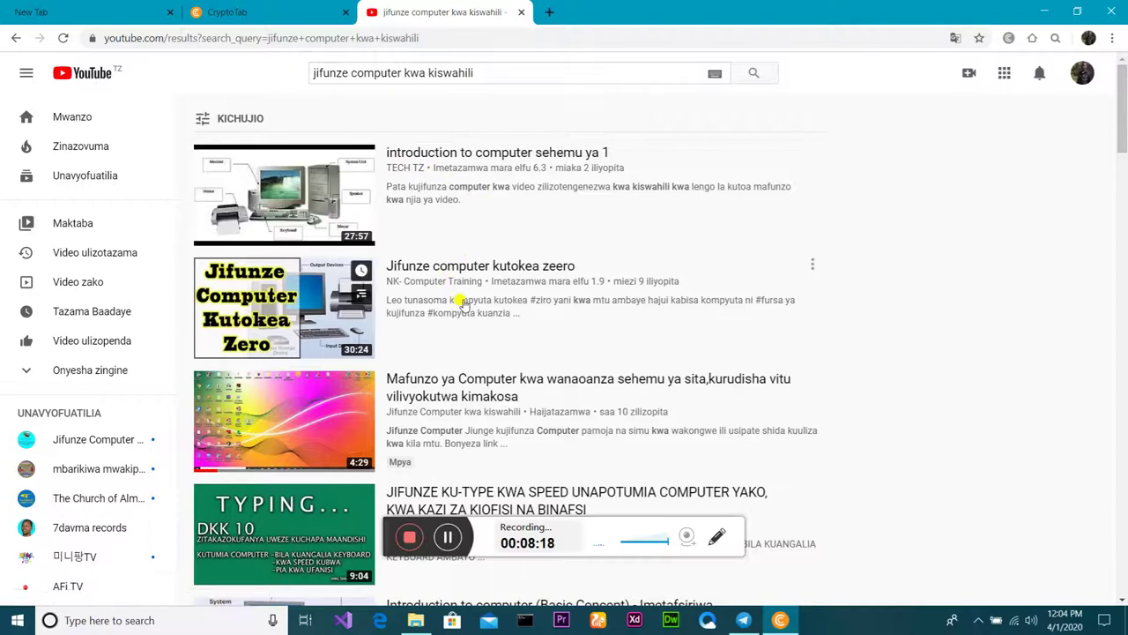
left_click(422, 418)
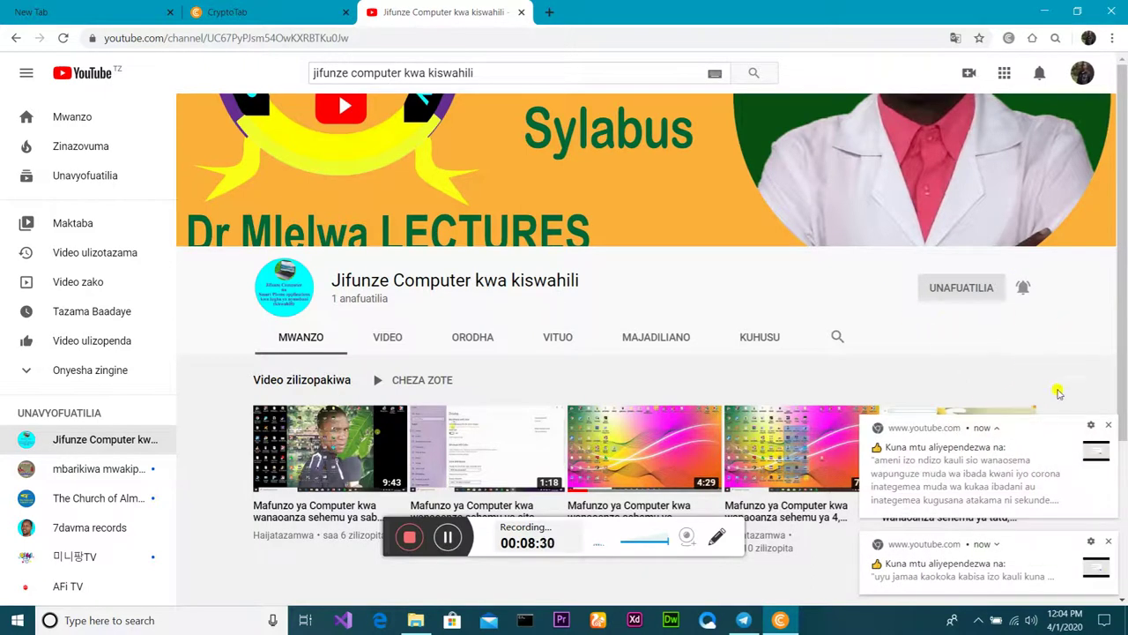
left_click(1109, 427)
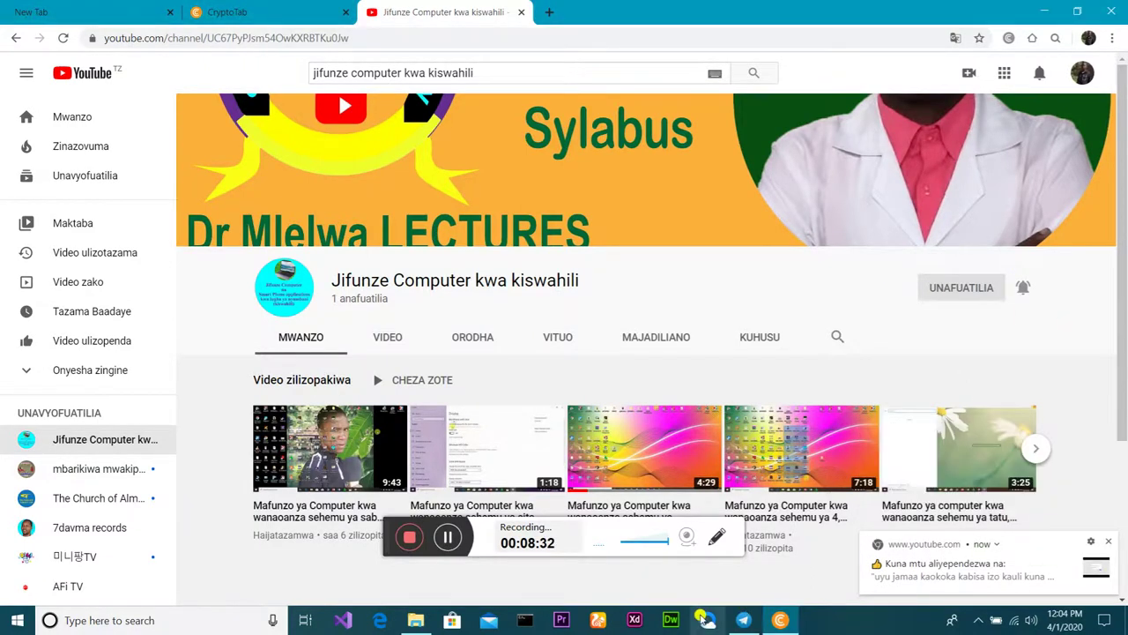